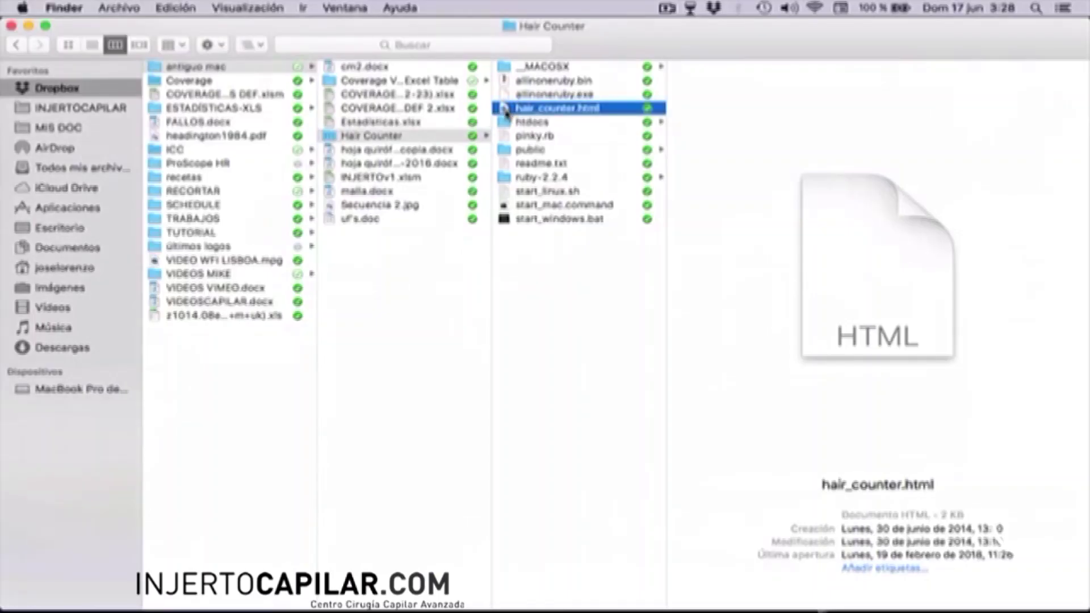
Step: Open hair_counter.html in the browser and load the first scalp JPG in the list
{"action": "double_click", "coordinate": [508, 110]}
{"action": "left_click", "coordinate": [858, 396]}
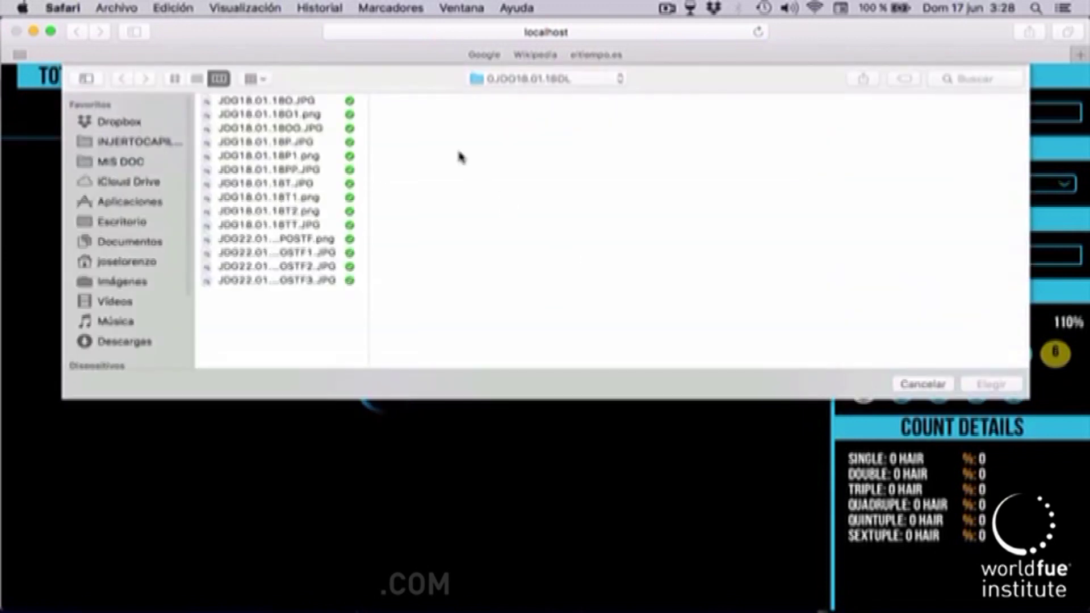
{"action": "double_click", "coordinate": [305, 104]}
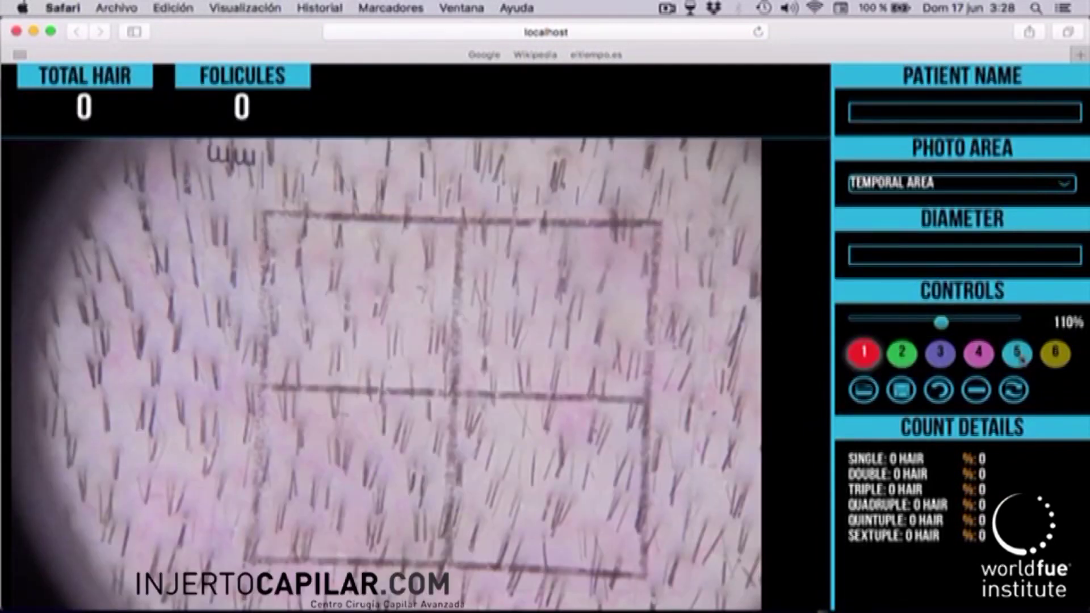
Step: Mark two five-hair and two four-hair follicles on the temporal photo
{"action": "left_click", "coordinate": [1018, 354]}
{"action": "left_click", "coordinate": [339, 445]}
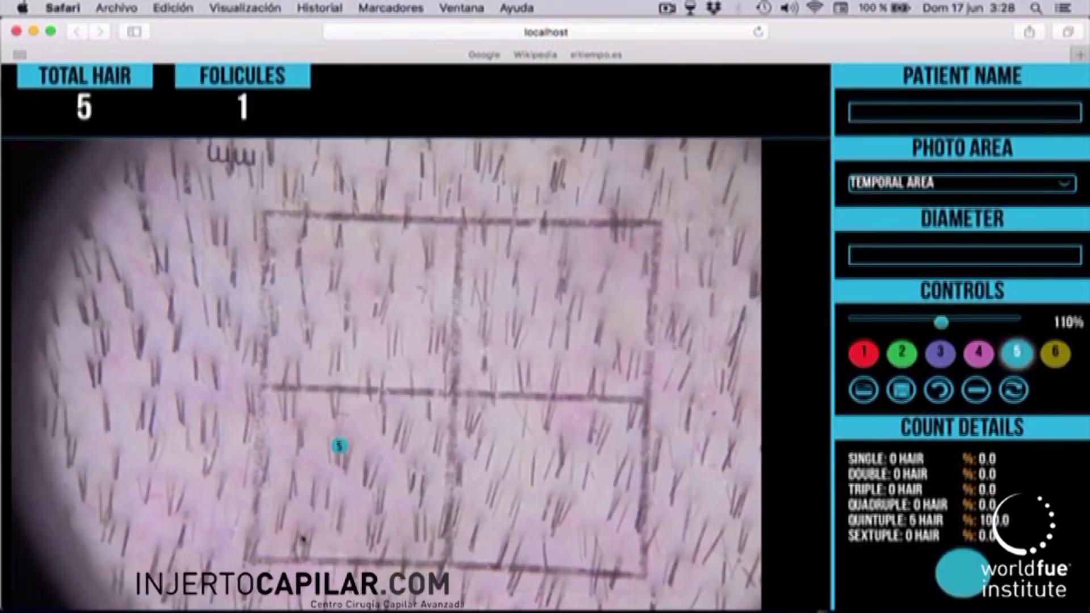
{"action": "left_click", "coordinate": [294, 528]}
{"action": "left_click", "coordinate": [978, 353]}
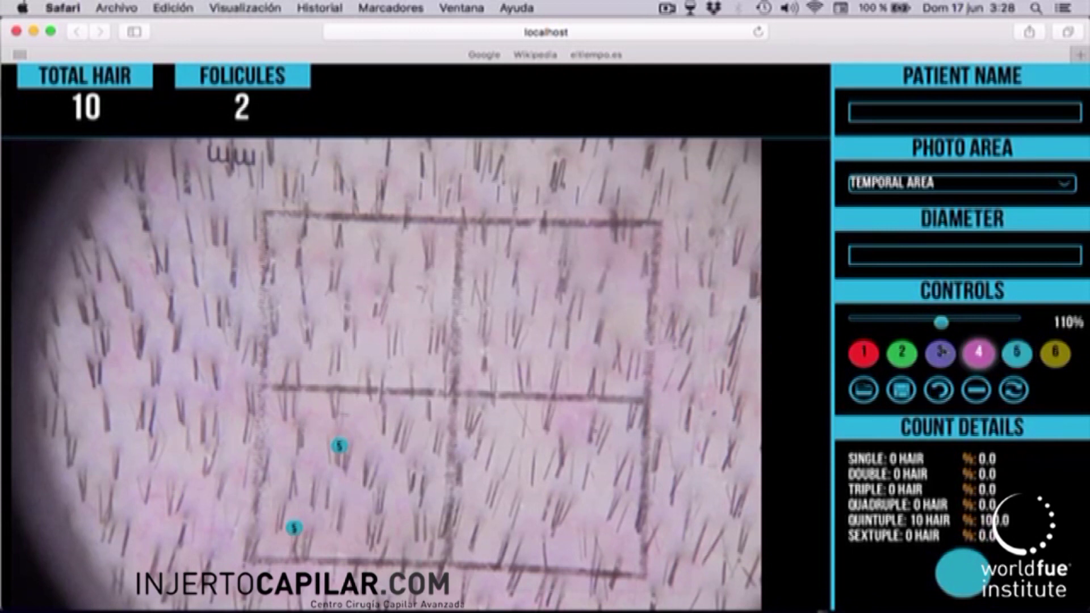
{"action": "left_click", "coordinate": [402, 415]}
{"action": "left_click", "coordinate": [409, 462]}
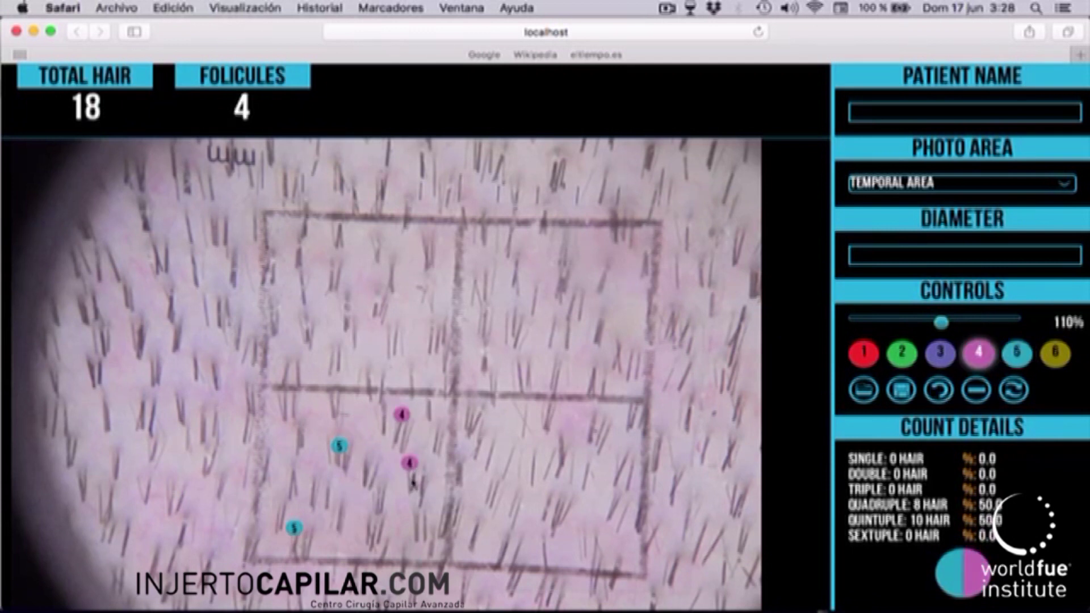
Step: Mark five three-hair follicles across the photo's grid
{"action": "left_click", "coordinate": [940, 352]}
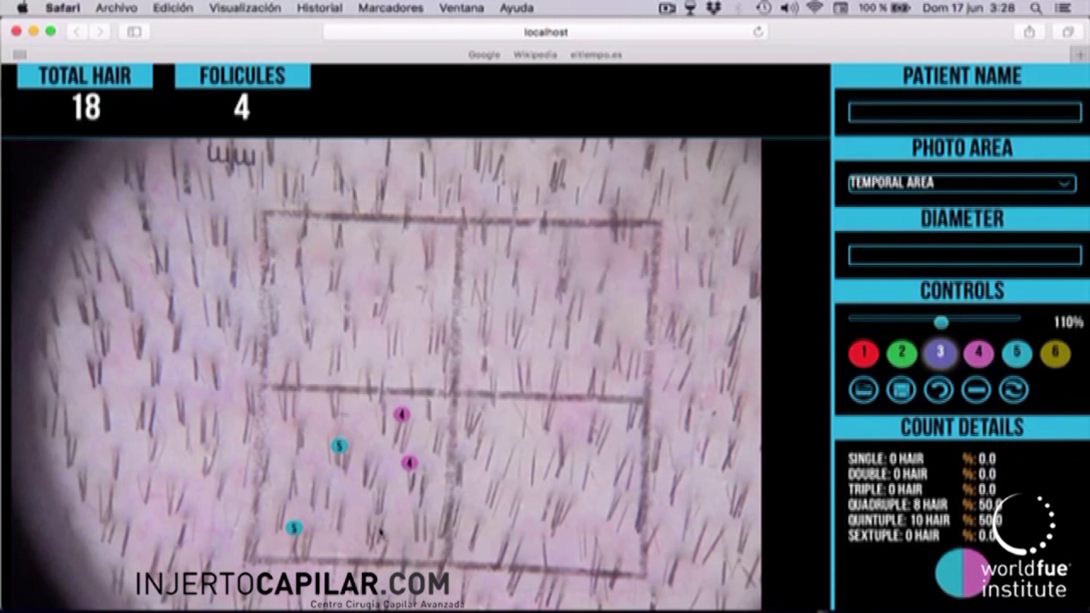
{"action": "left_click", "coordinate": [367, 521]}
{"action": "left_click", "coordinate": [372, 486]}
{"action": "left_click", "coordinate": [414, 514]}
{"action": "left_click", "coordinate": [369, 453]}
{"action": "left_click", "coordinate": [280, 392]}
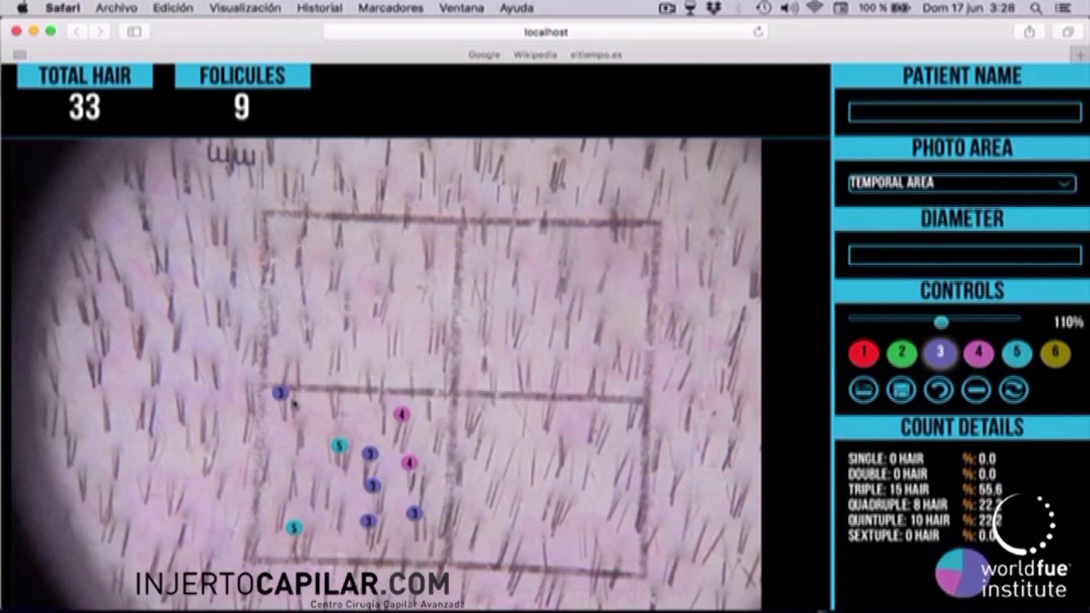
Step: Mark four two-hair follicles, bringing totals to 39 hairs in 12 follicles
{"action": "left_click", "coordinate": [901, 352]}
{"action": "left_click", "coordinate": [301, 422]}
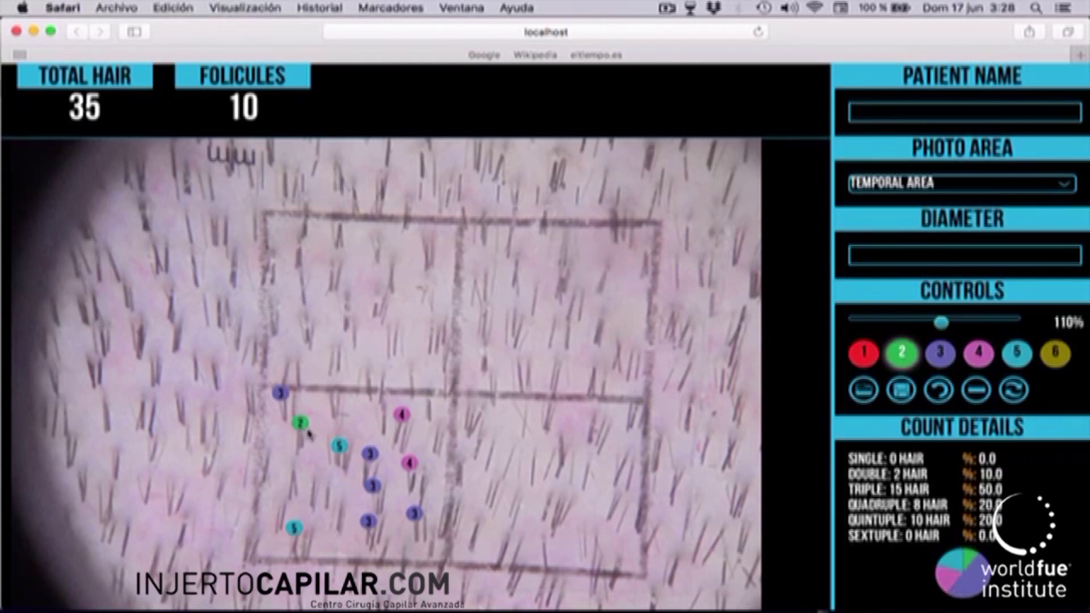
{"action": "left_click", "coordinate": [287, 465]}
{"action": "left_click", "coordinate": [305, 469]}
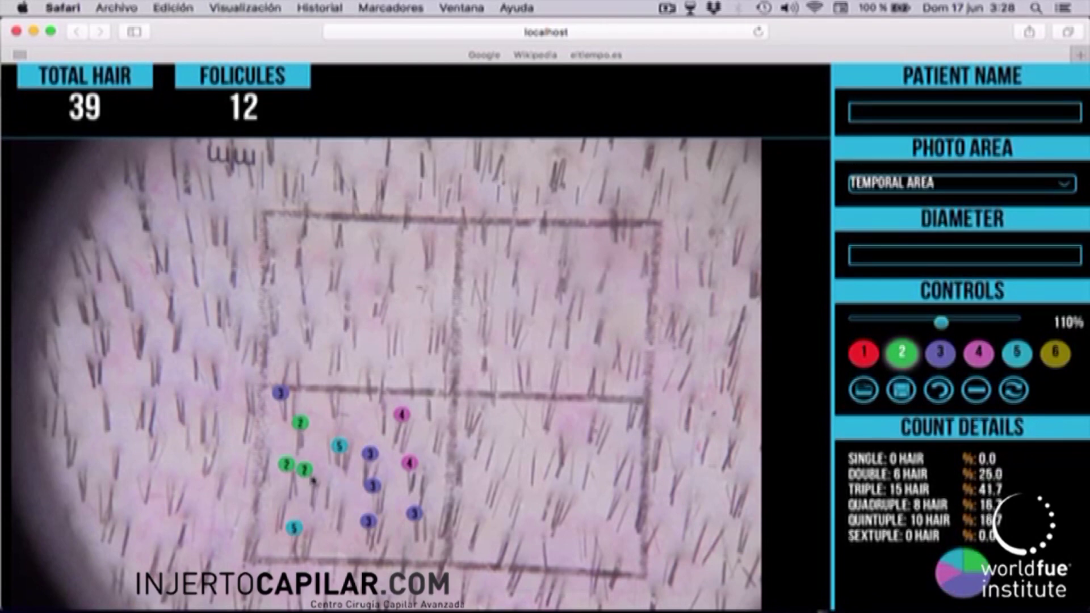
{"action": "left_click", "coordinate": [274, 501]}
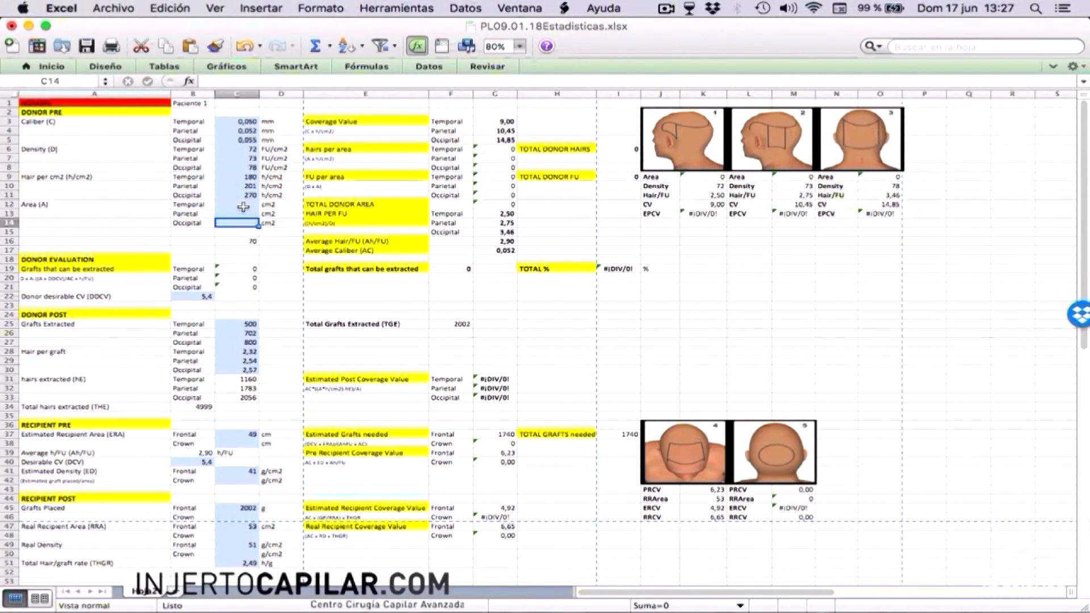
Step: Enter 70, 76 and 110 in C12 downward for Temporal, Parietal and Occipital areas
{"action": "left_click", "coordinate": [243, 205]}
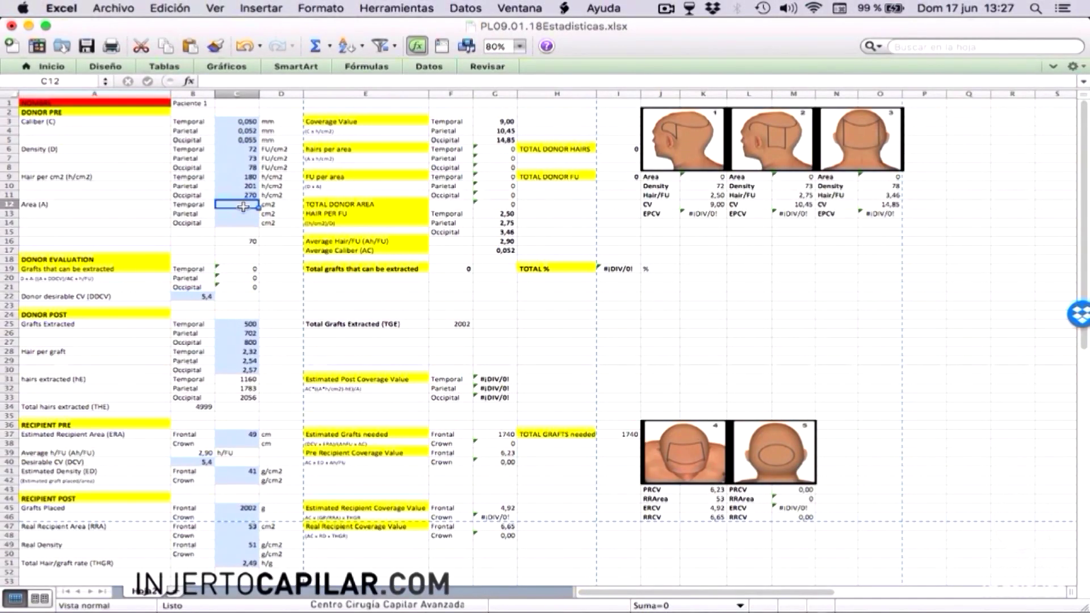
{"action": "type", "text": "70"}
{"action": "key", "text": "Return"}
{"action": "type", "text": "76"}
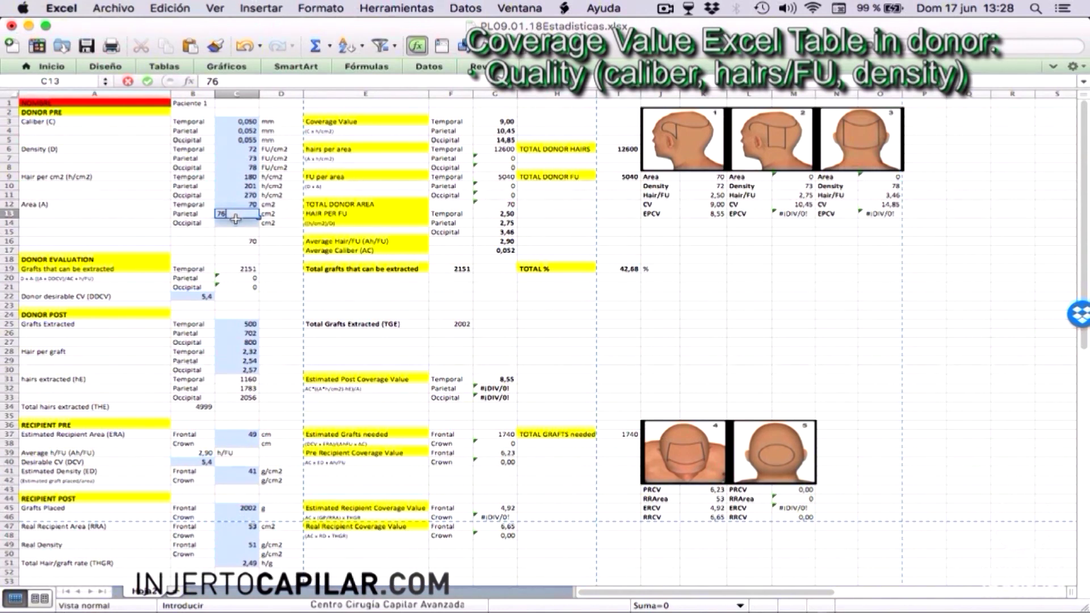
{"action": "key", "text": "Return"}
{"action": "type", "text": "110"}
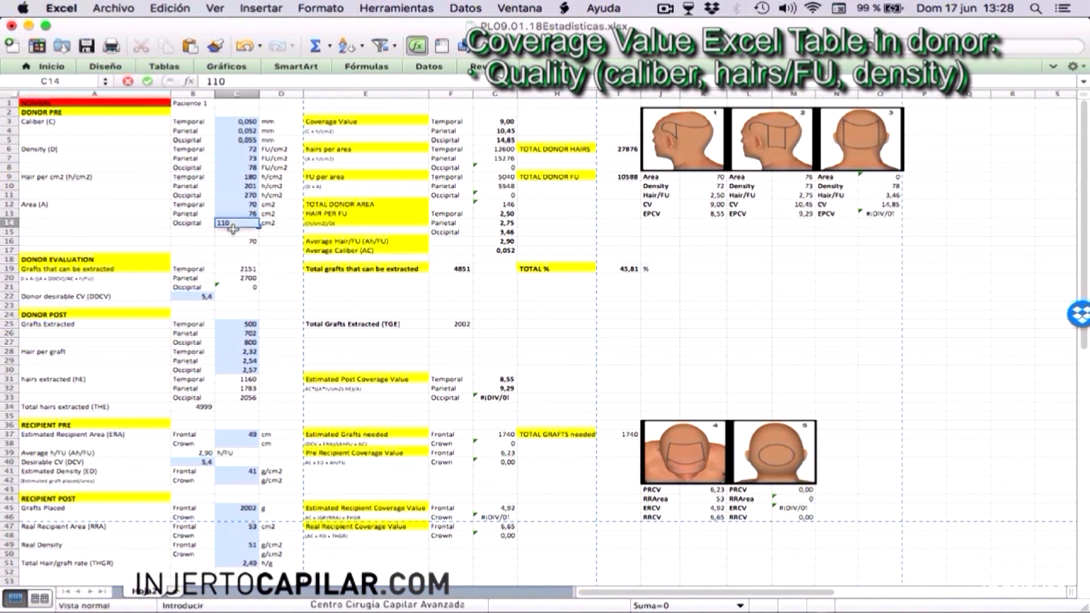
{"action": "key", "text": "Return"}
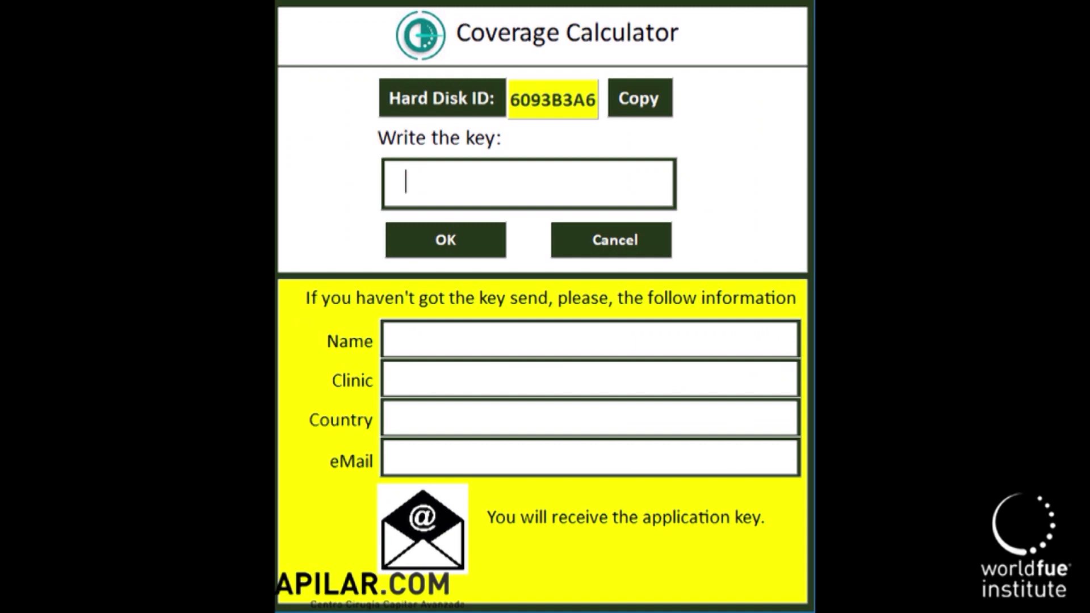
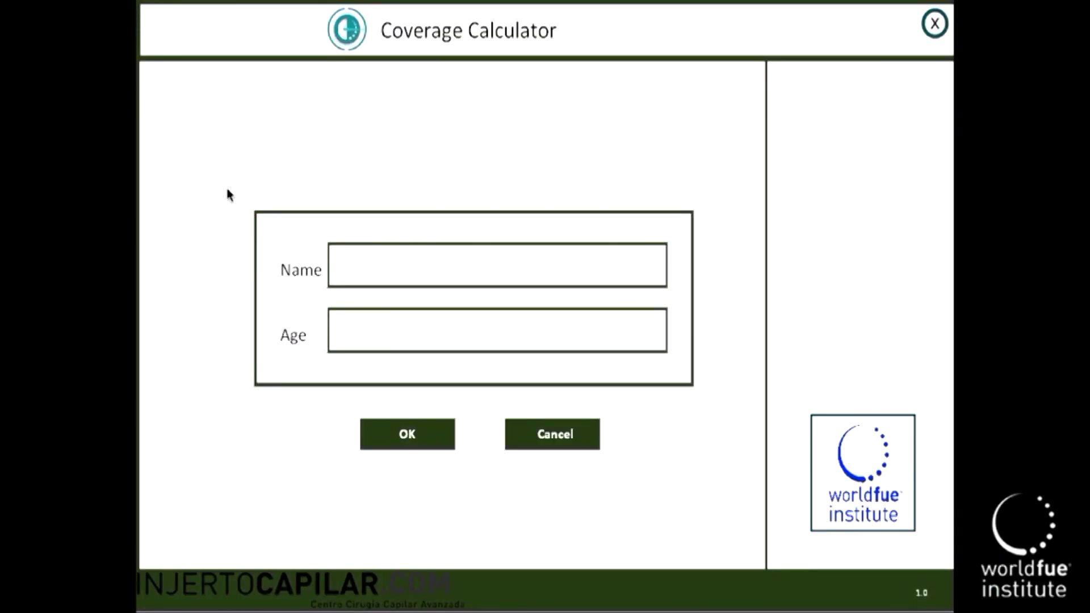
Step: Activate with the licence key, then add a new patient with their name and age 52
{"action": "key", "text": "Tab"}
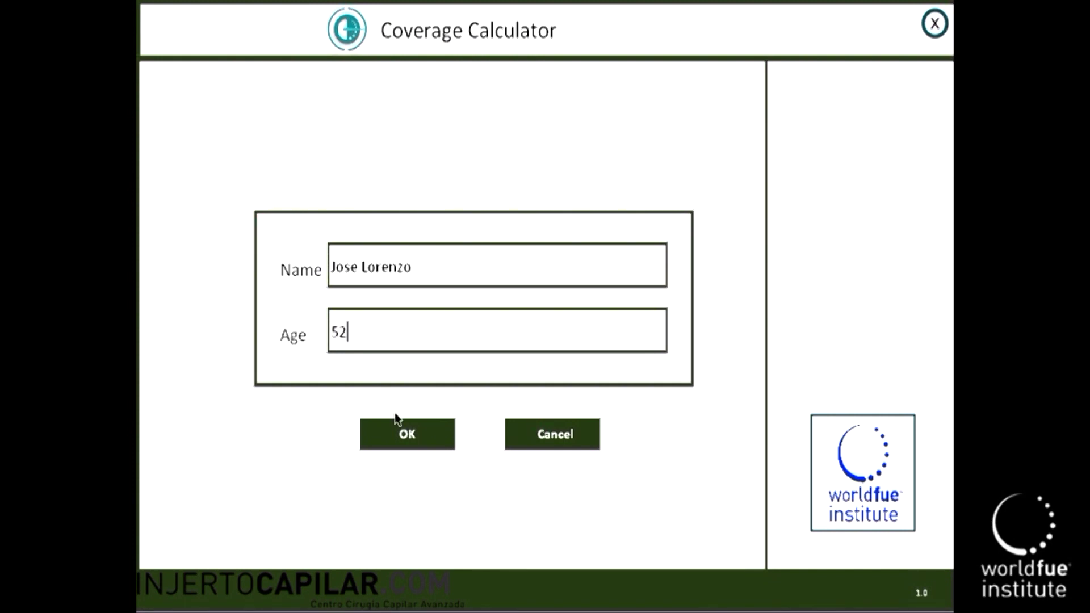
{"action": "left_click", "coordinate": [389, 435]}
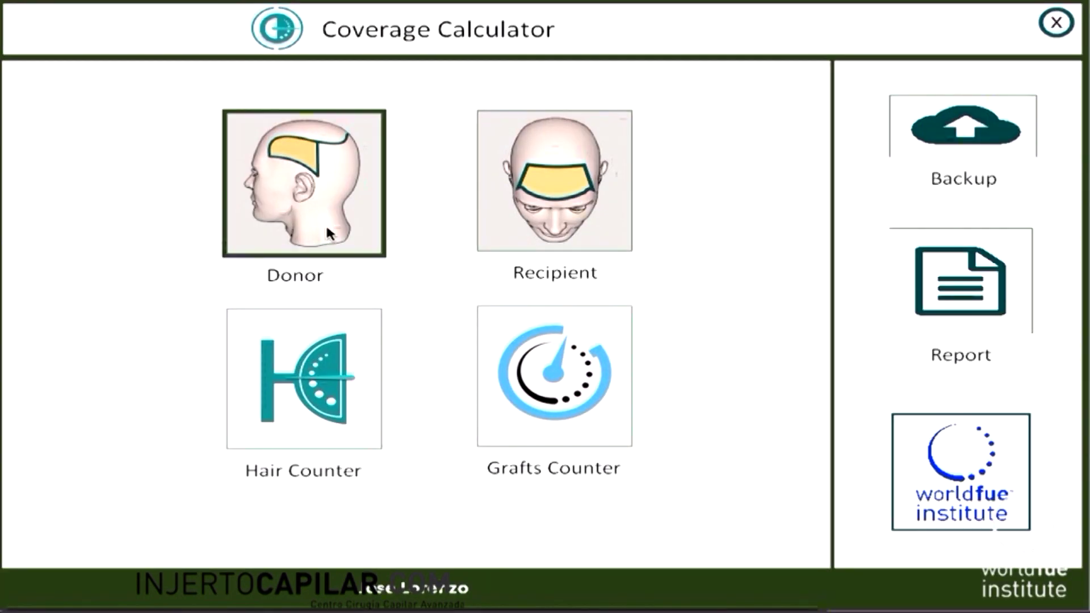
{"action": "left_click", "coordinate": [325, 202]}
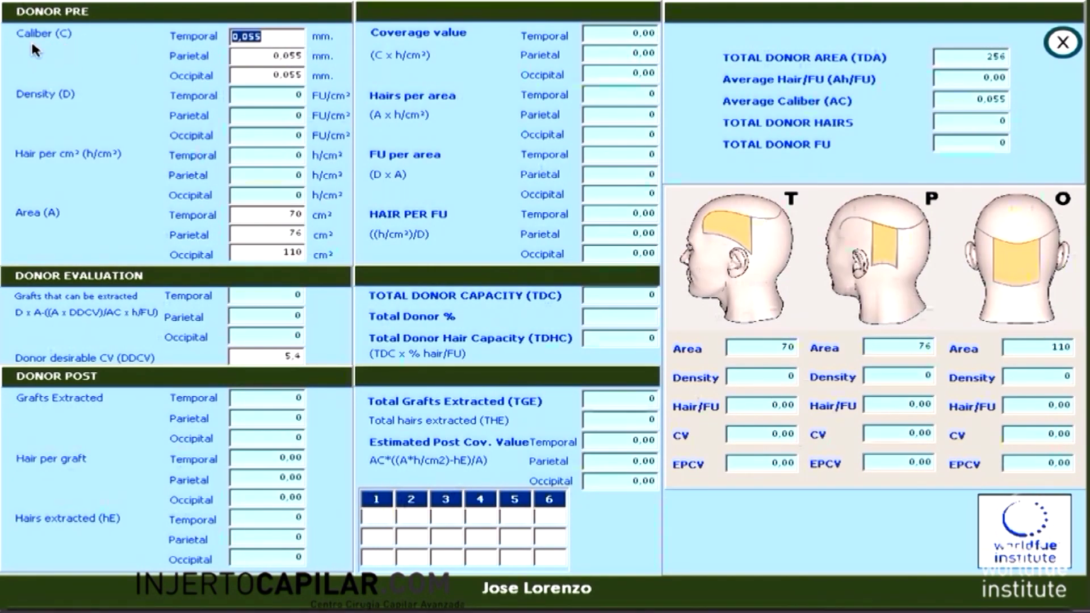
{"action": "key", "text": "Tab"}
{"action": "key", "text": "Tab"}
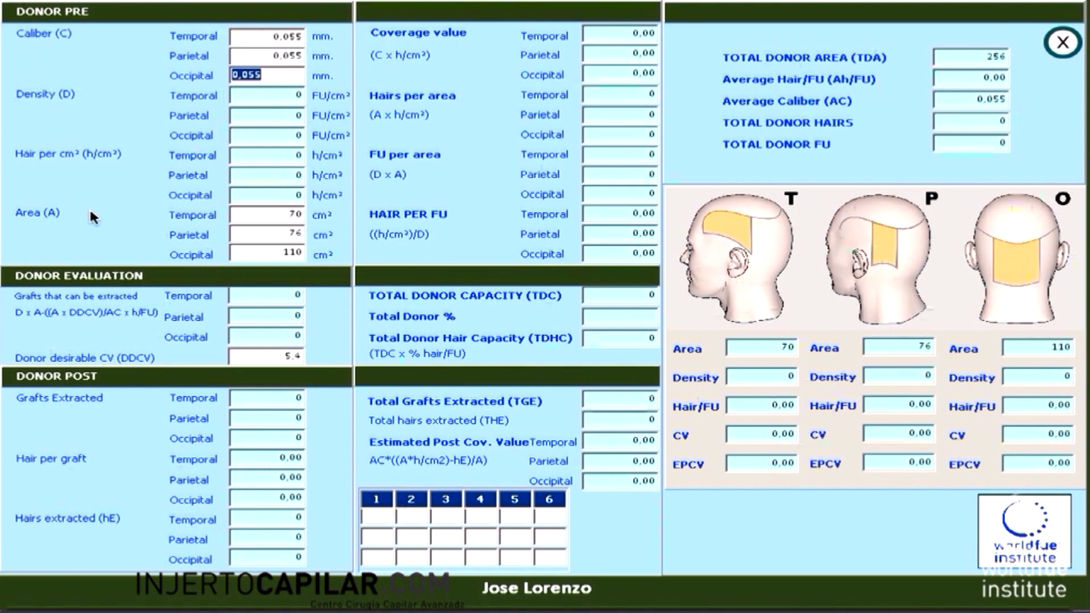
{"action": "key", "text": "Tab"}
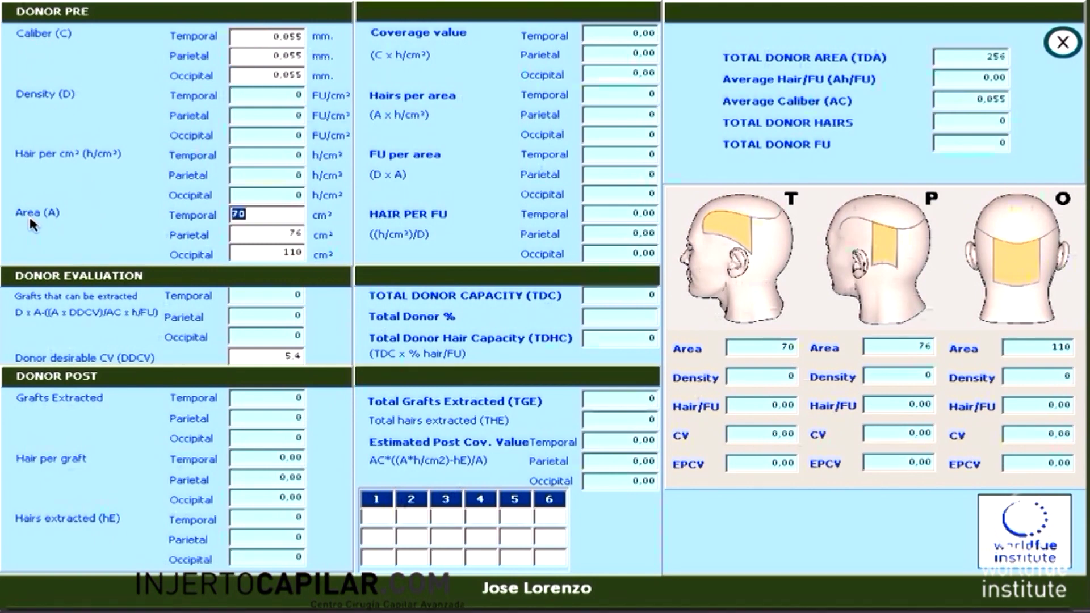
{"action": "key", "text": "Tab"}
{"action": "key", "text": "Tab"}
{"action": "key", "text": "Tab"}
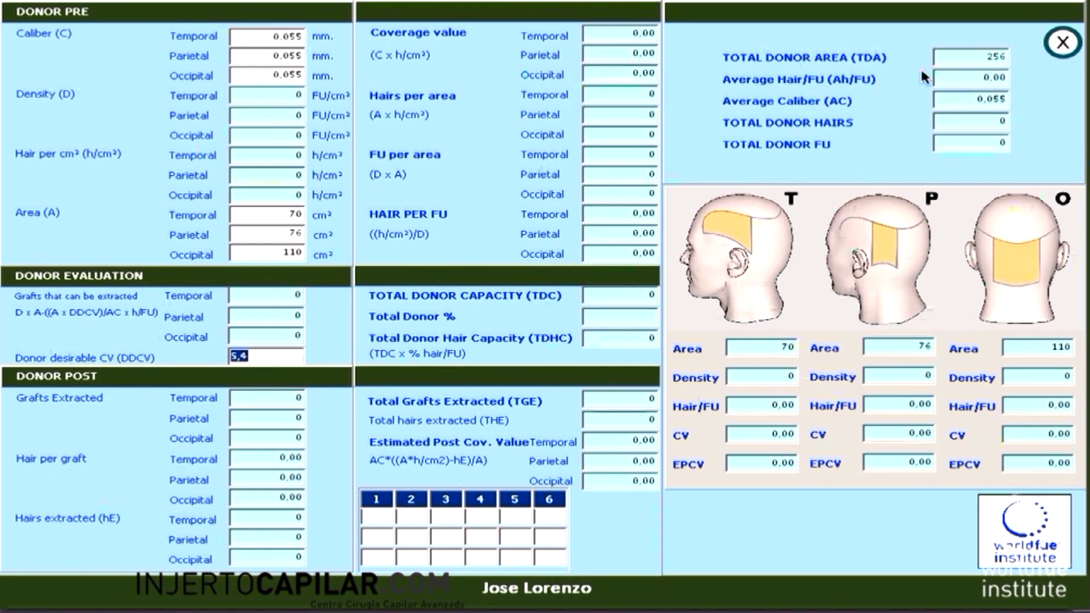
{"action": "left_click", "coordinate": [1057, 41]}
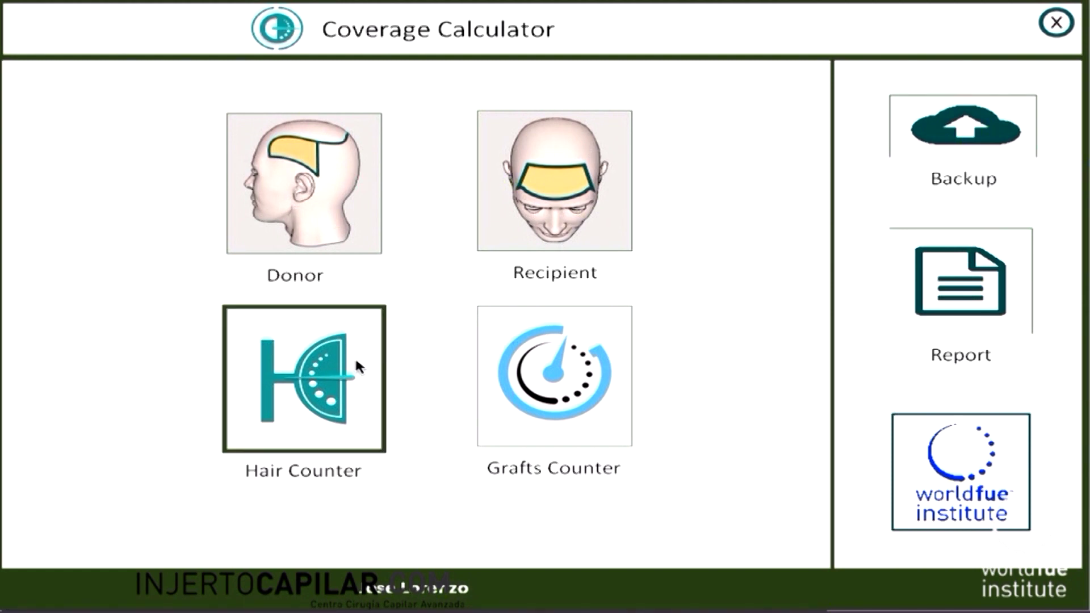
{"action": "left_click", "coordinate": [335, 375]}
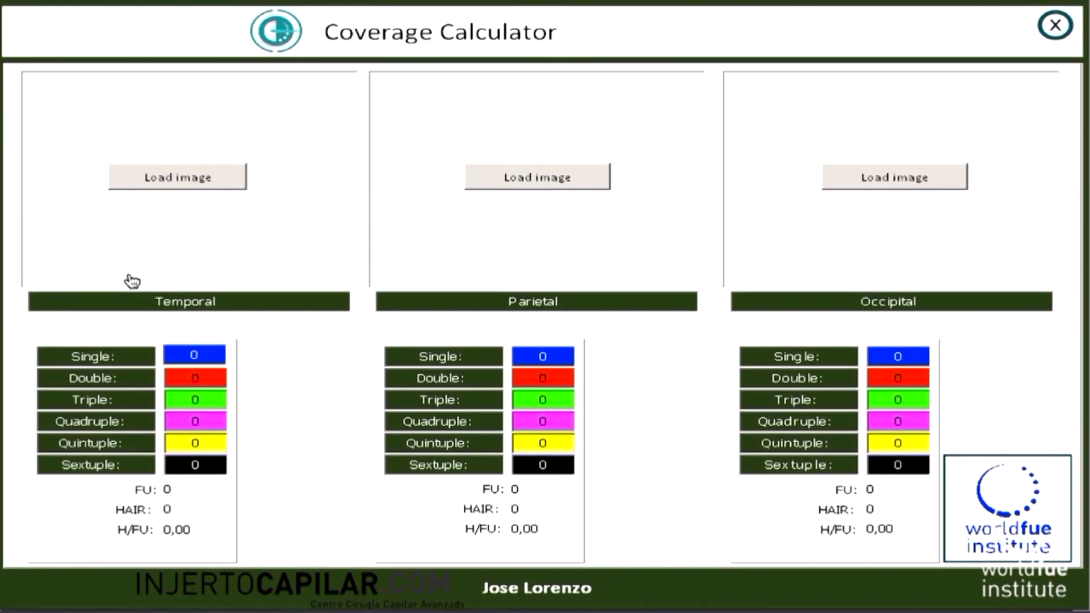
{"action": "left_click", "coordinate": [185, 187]}
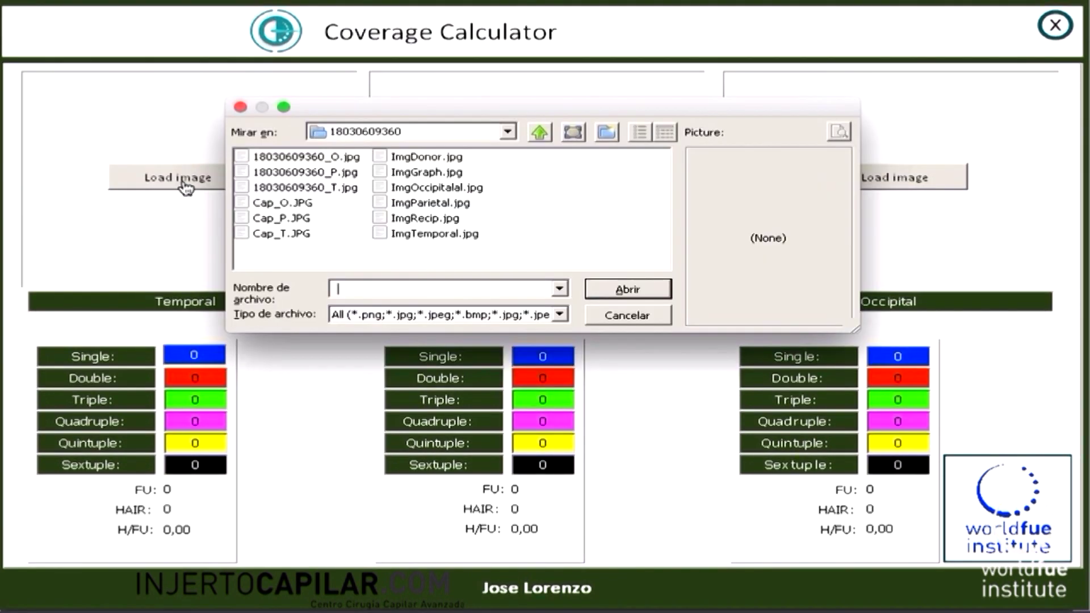
{"action": "double_click", "coordinate": [301, 188]}
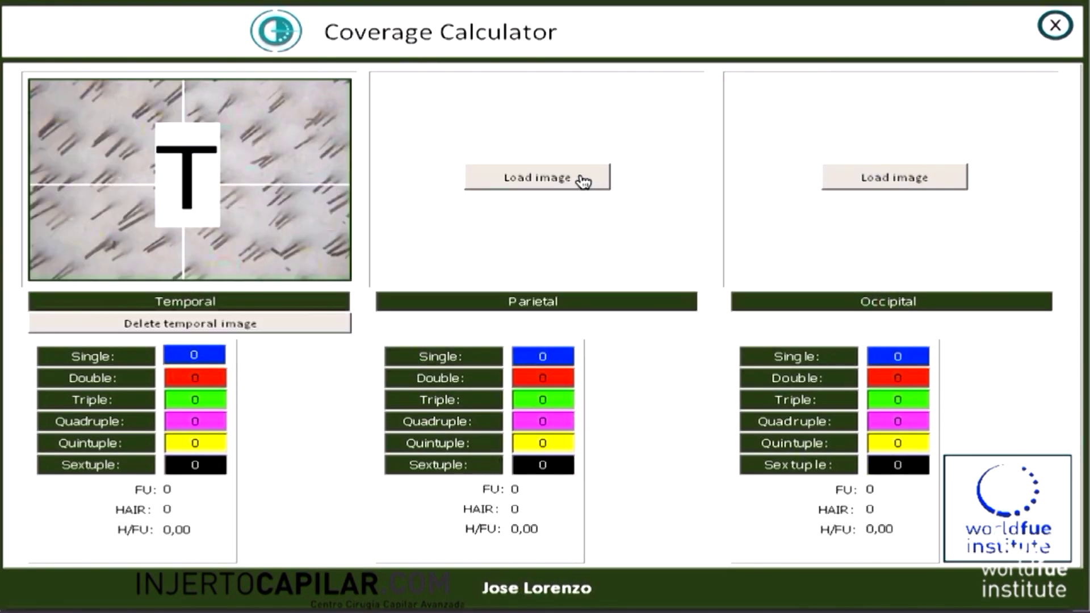
{"action": "left_click", "coordinate": [584, 179]}
{"action": "double_click", "coordinate": [277, 172]}
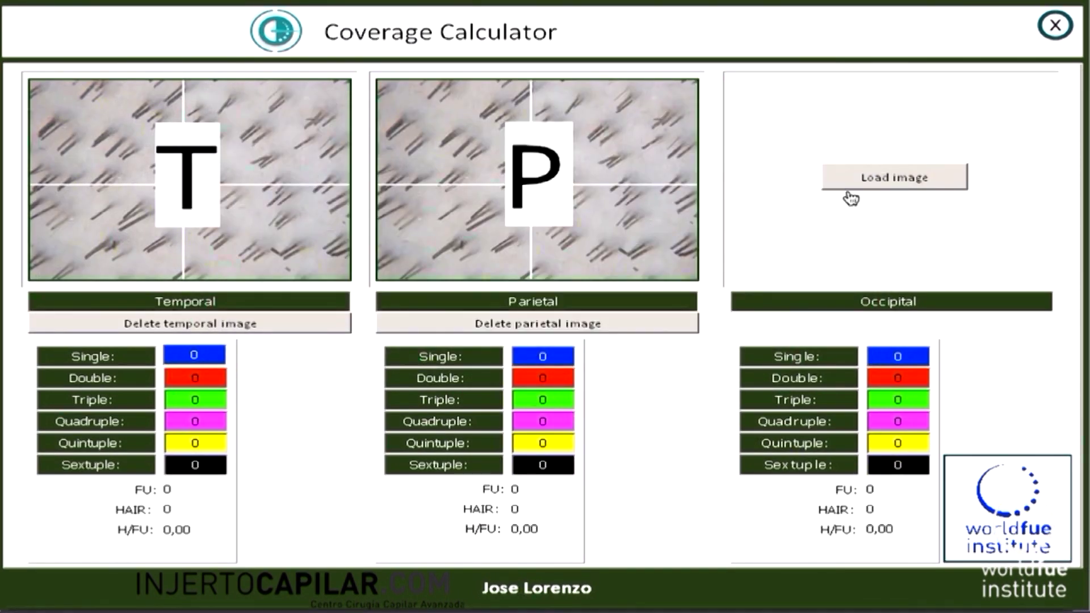
{"action": "left_click", "coordinate": [863, 179]}
Step: Load O.jpg as the occipital photo and mark two single-hair units on the temporal image
{"action": "double_click", "coordinate": [296, 162]}
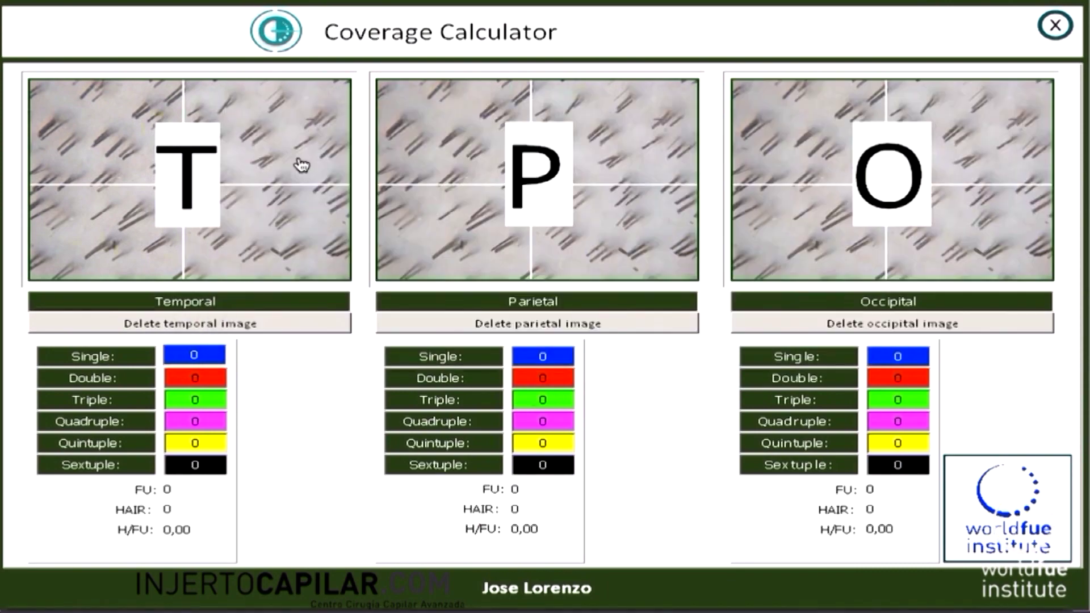
{"action": "left_click", "coordinate": [177, 170]}
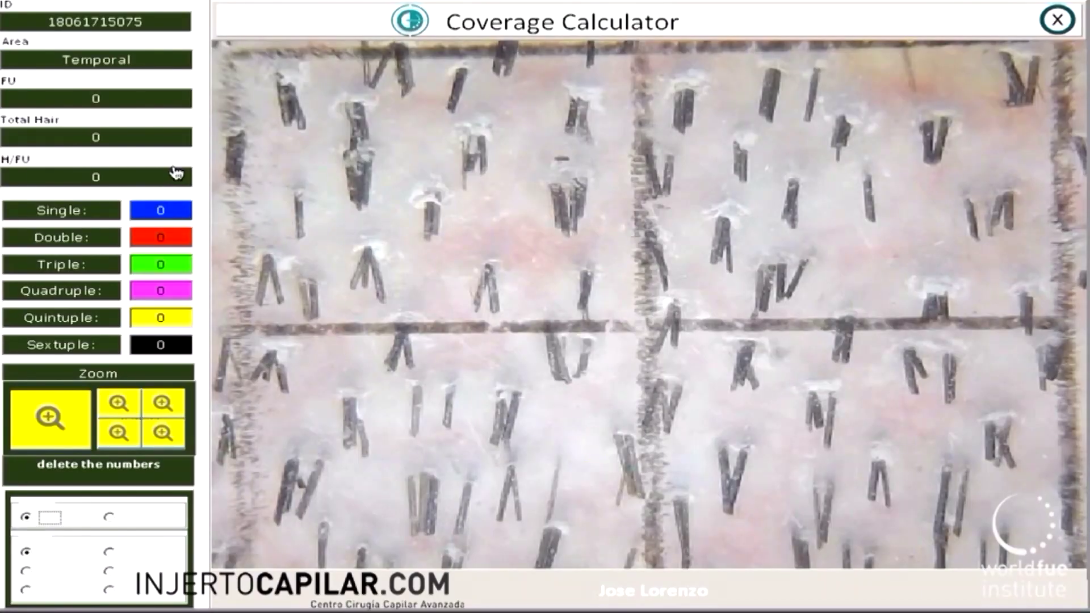
{"action": "left_click", "coordinate": [26, 551]}
{"action": "left_click", "coordinate": [298, 237]}
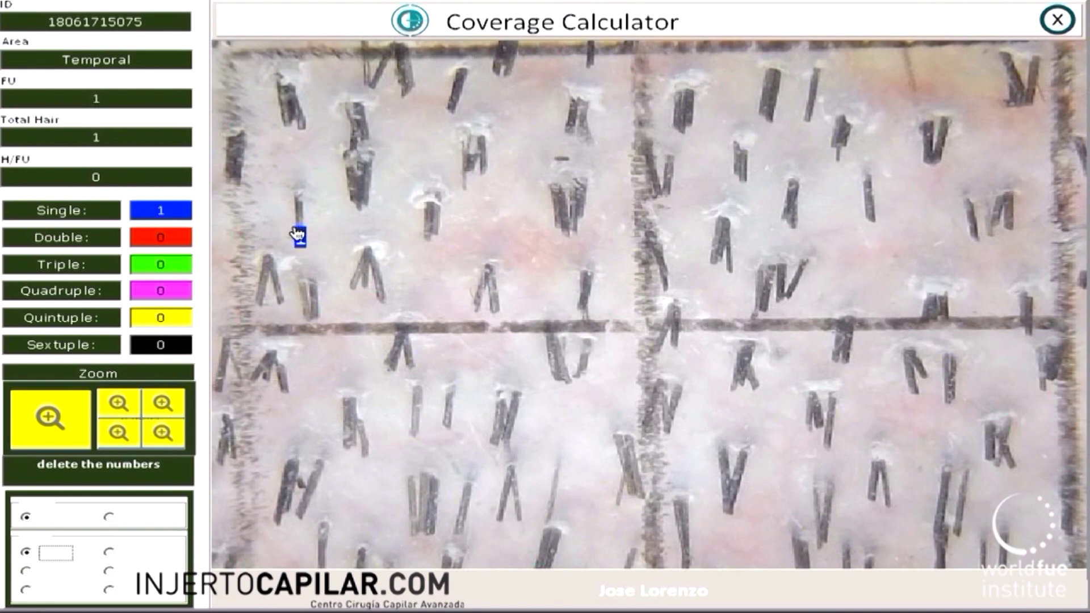
{"action": "left_click", "coordinate": [457, 102]}
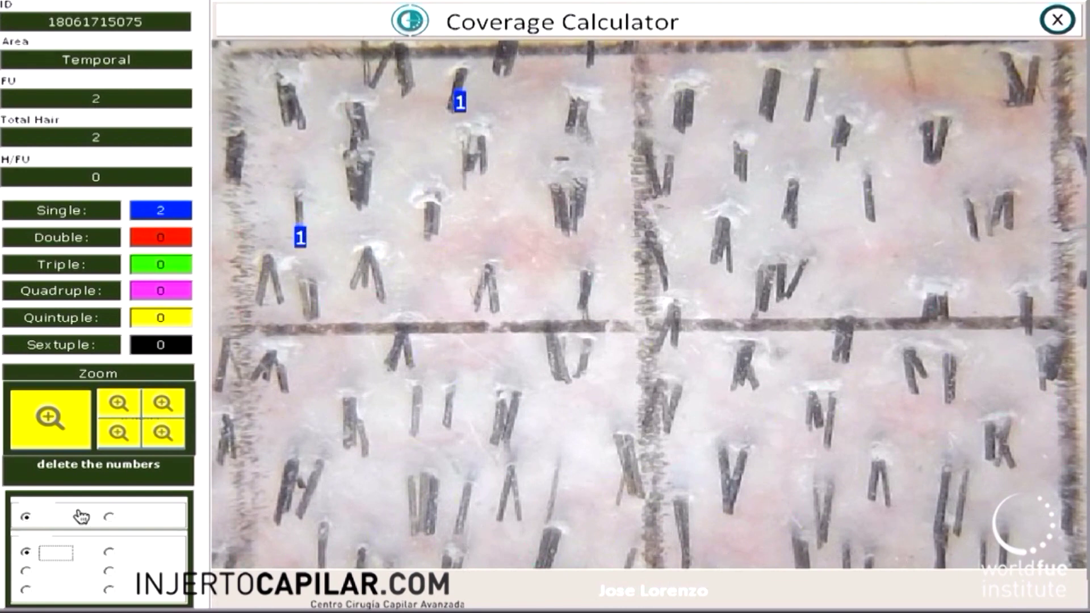
Step: Label one two-hair unit and two three-hair units on the image
{"action": "left_click", "coordinate": [26, 570]}
{"action": "left_click", "coordinate": [422, 231]}
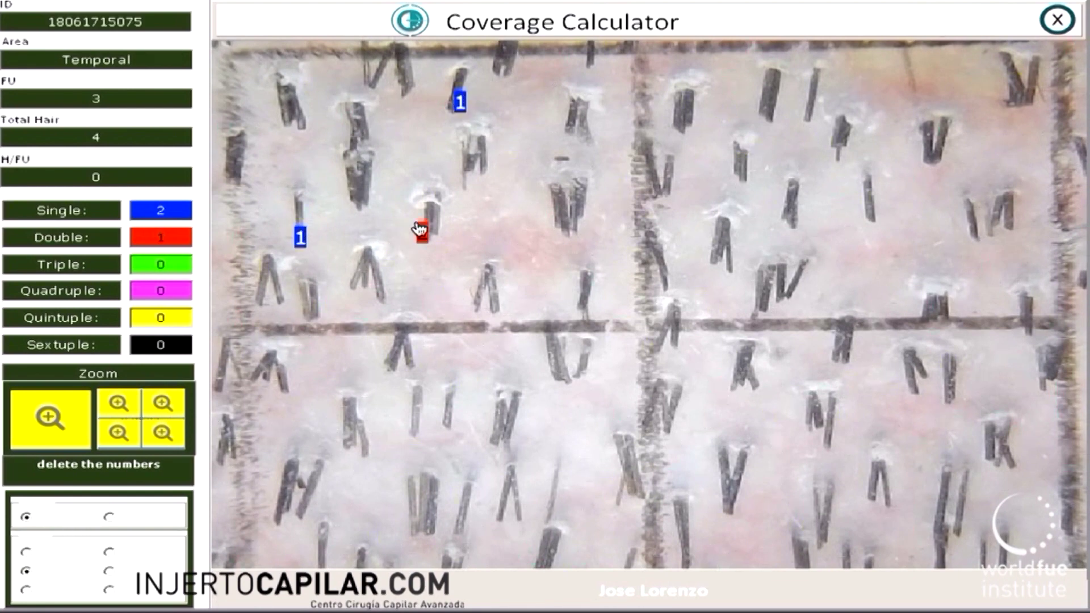
{"action": "left_click", "coordinate": [26, 589]}
{"action": "left_click", "coordinate": [371, 270]}
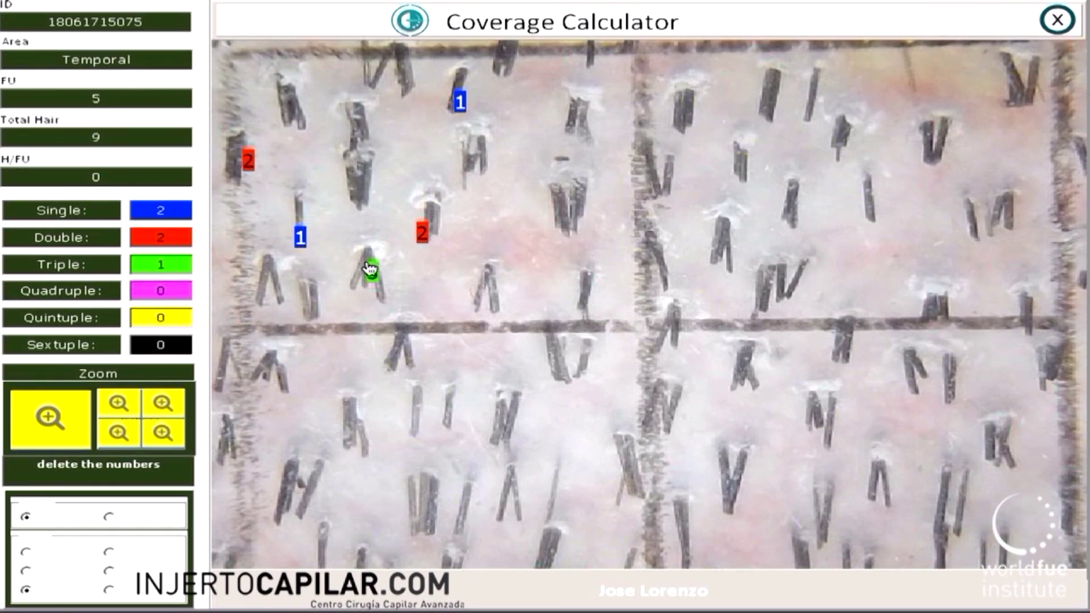
{"action": "left_click", "coordinate": [367, 196]}
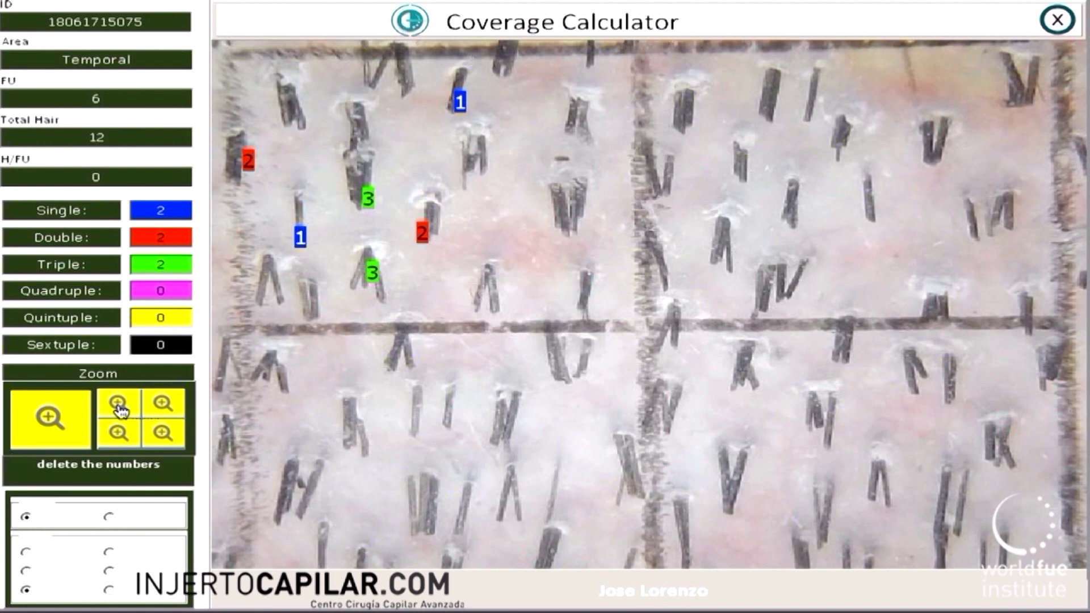
{"action": "left_click", "coordinate": [118, 403]}
Step: Place then delete a four-hair label, and mark two single-hair units in the occipital image
{"action": "left_click", "coordinate": [109, 553]}
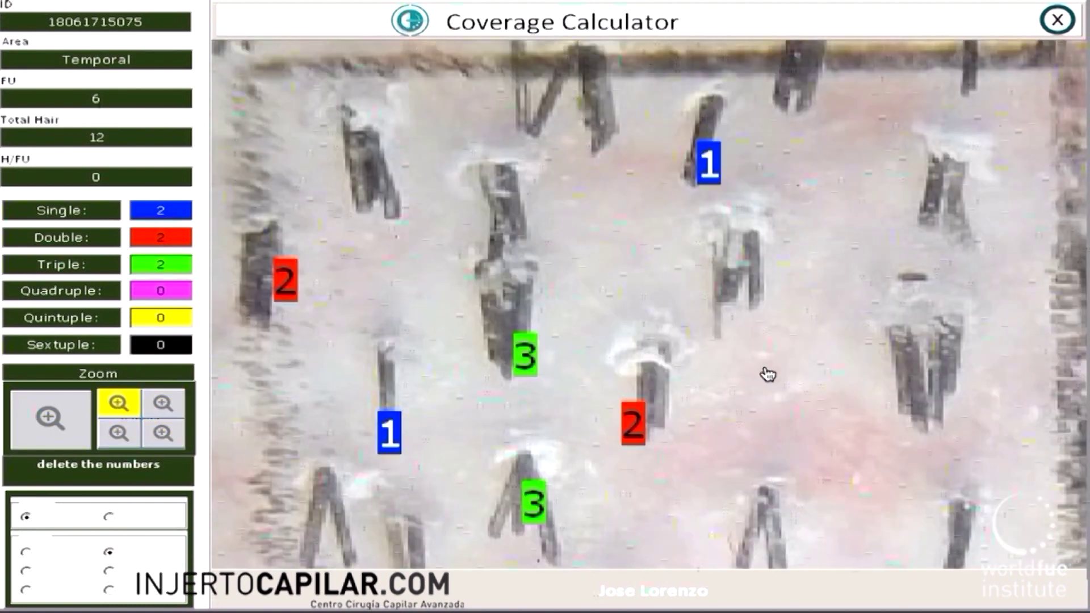
{"action": "left_click", "coordinate": [933, 373]}
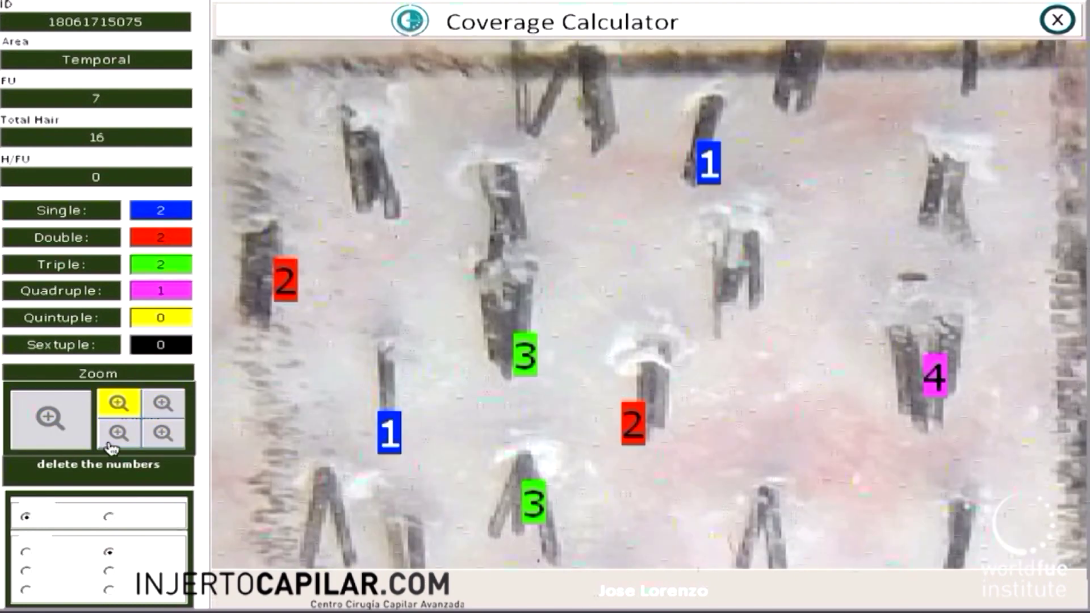
{"action": "left_click", "coordinate": [109, 517]}
{"action": "left_click", "coordinate": [934, 376]}
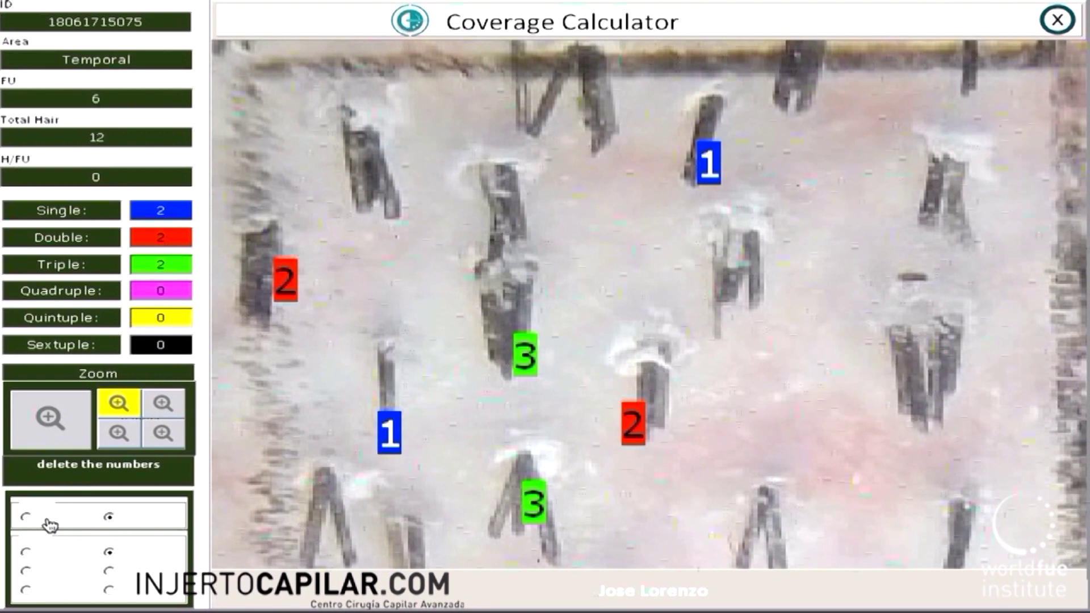
{"action": "left_click", "coordinate": [25, 517]}
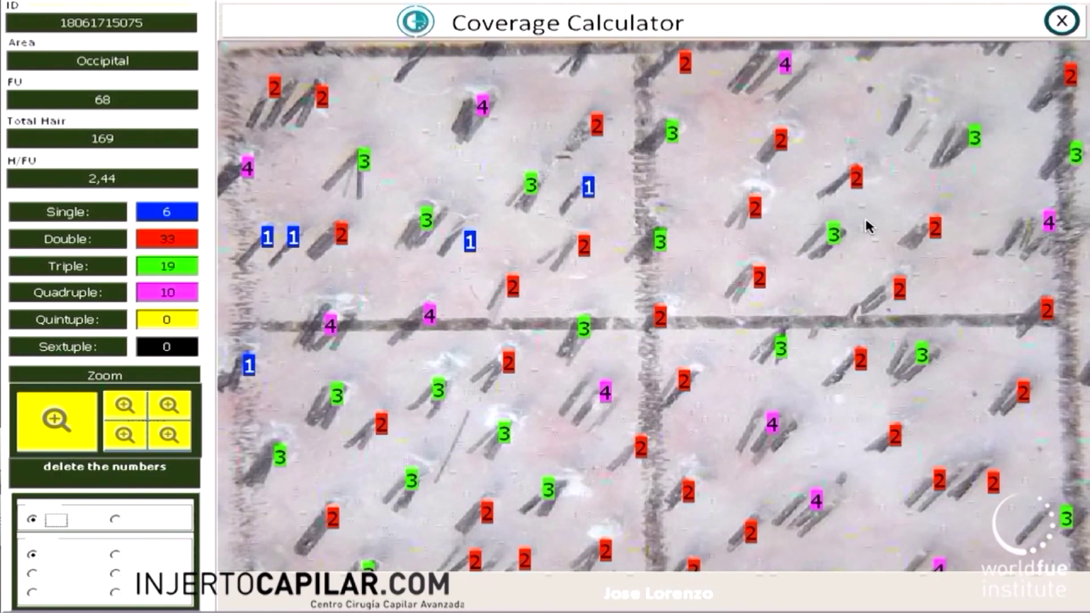
{"action": "left_click", "coordinate": [933, 136]}
{"action": "left_click", "coordinate": [911, 111]}
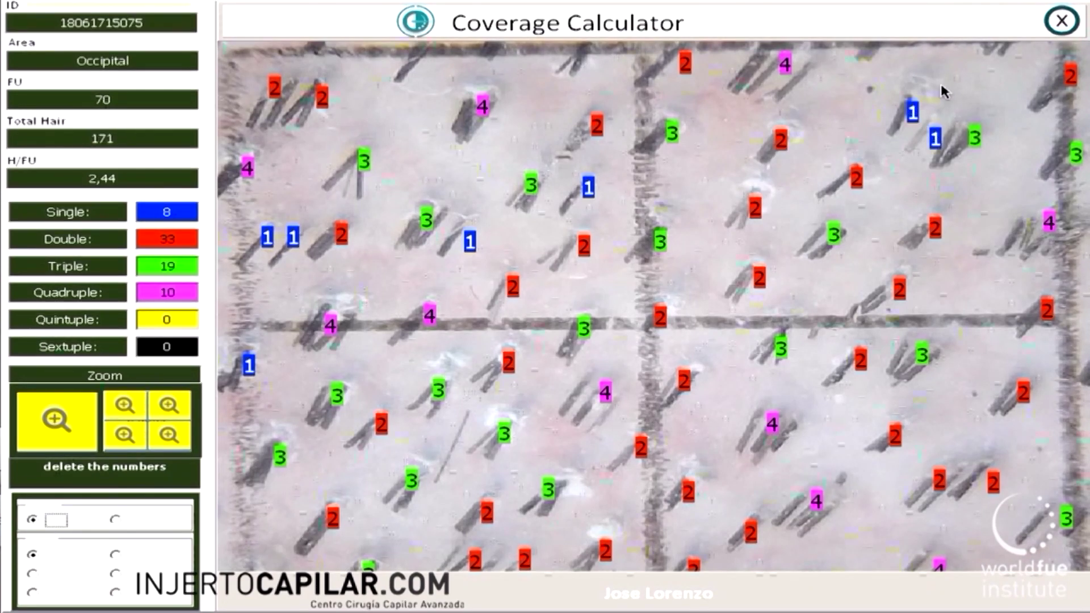
Step: Close the labelled occipital image and exit Hair Counter to the patient module menu
{"action": "left_click", "coordinate": [1068, 21]}
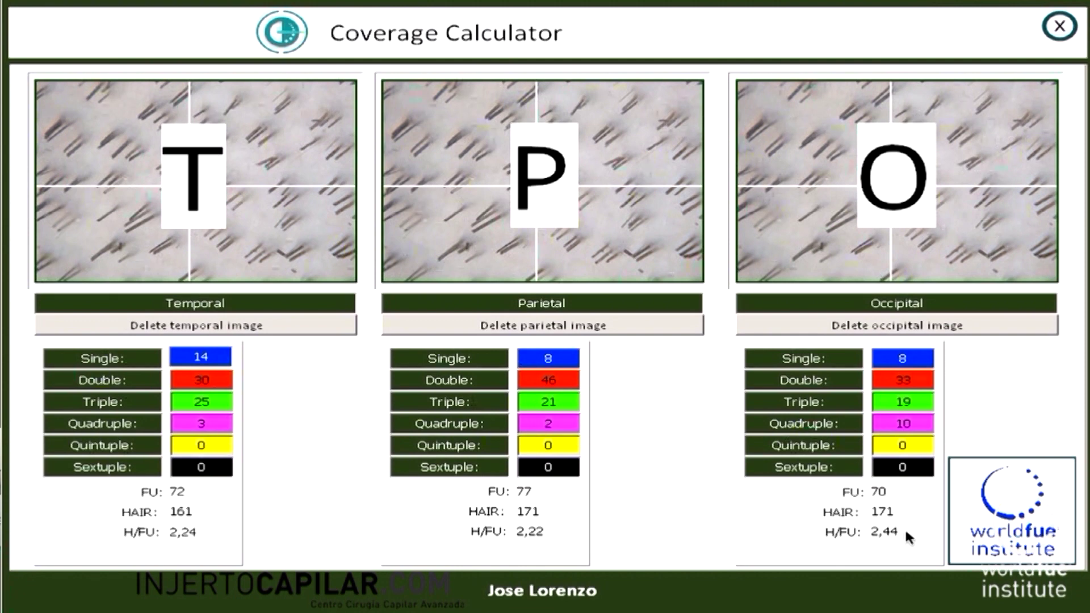
{"action": "left_click", "coordinate": [1059, 26]}
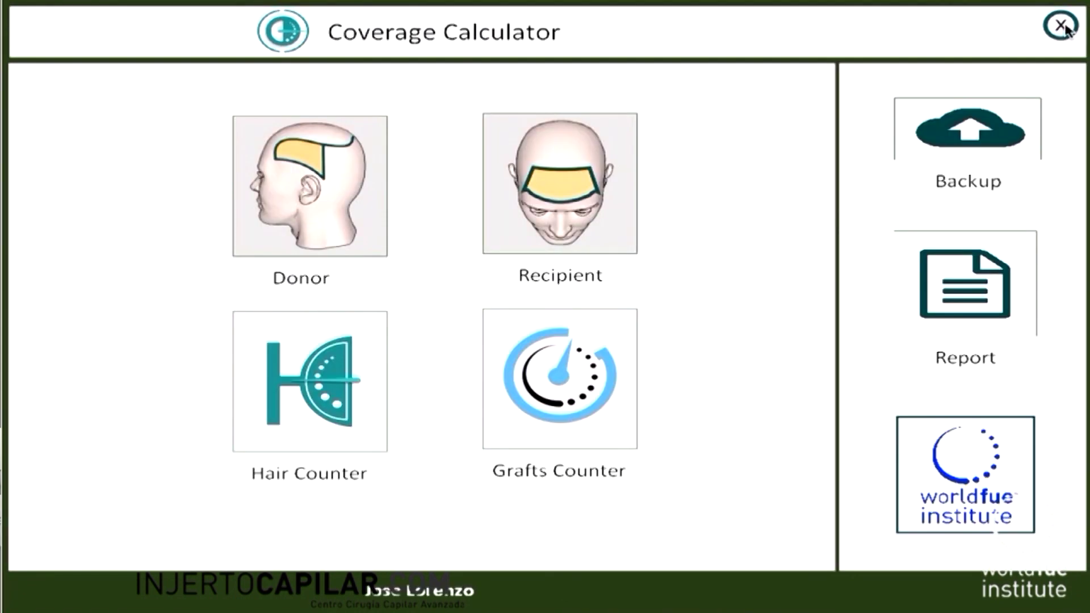
Step: Open the Donor calculator for the Temporal, Parietal and Occipital zones
{"action": "left_click", "coordinate": [308, 213]}
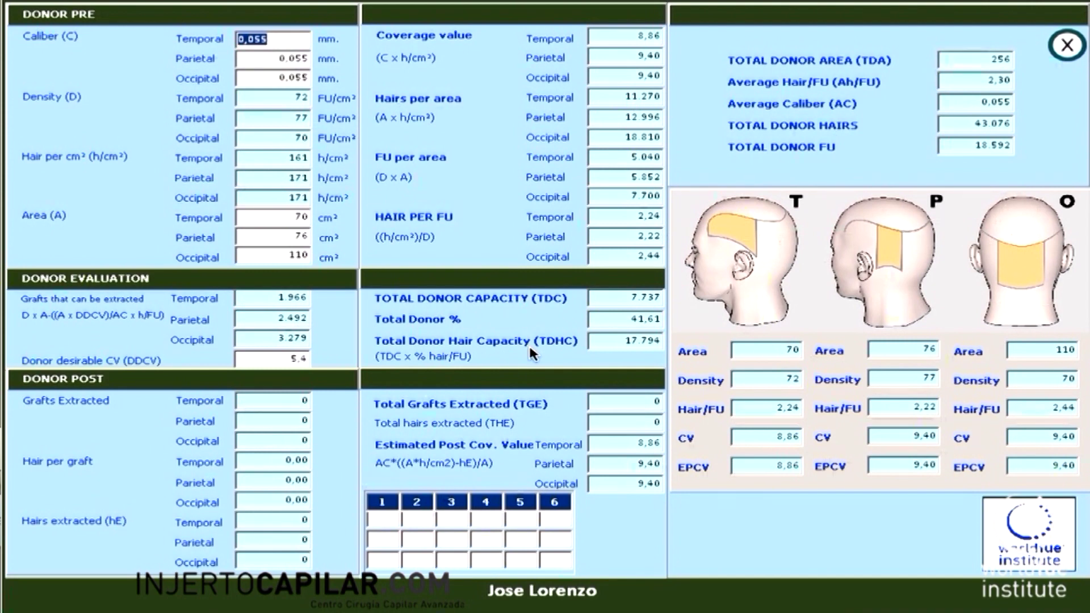
Step: Set donor desirable coverage to 6,0 and enter 3 in the extracted-graft grid
{"action": "left_click", "coordinate": [303, 363]}
{"action": "key", "text": "BackSpace"}
{"action": "key", "text": "BackSpace"}
{"action": "key", "text": "BackSpace"}
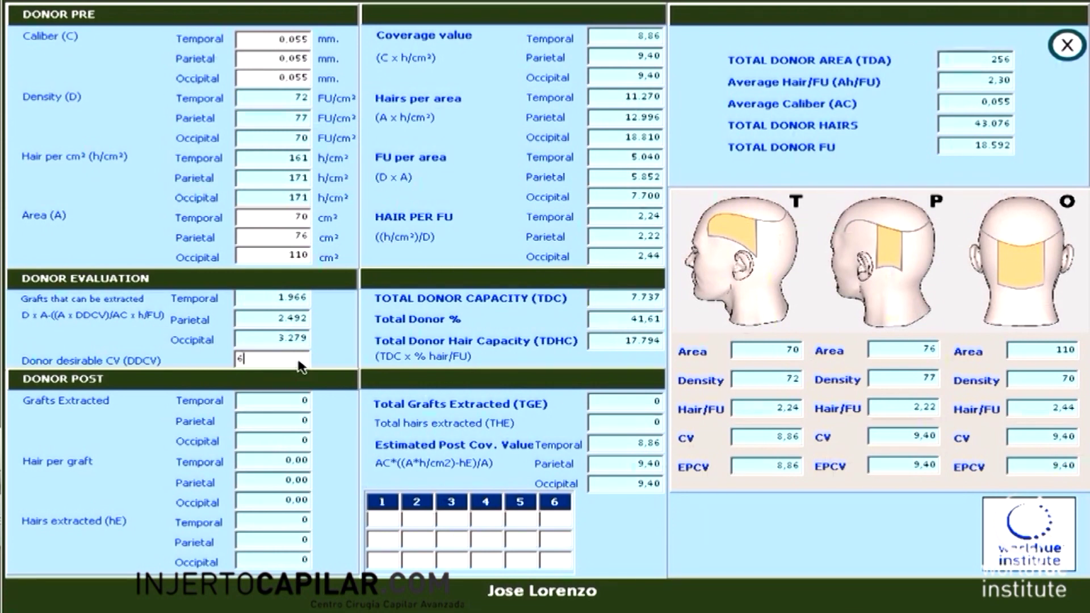
{"action": "key", "text": "Tab"}
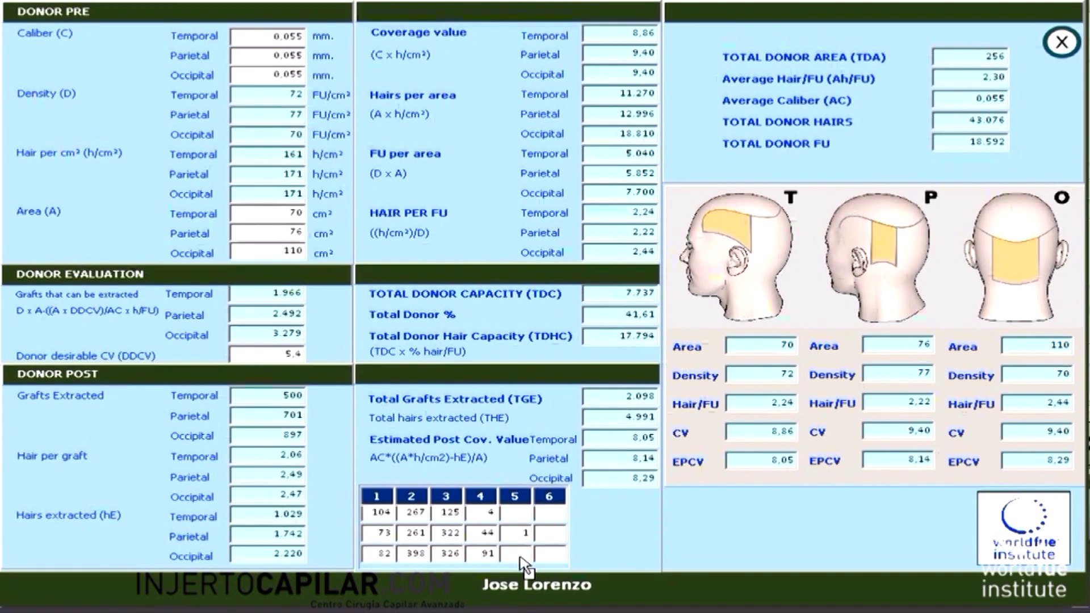
{"action": "type", "text": "3"}
{"action": "key", "text": "Tab"}
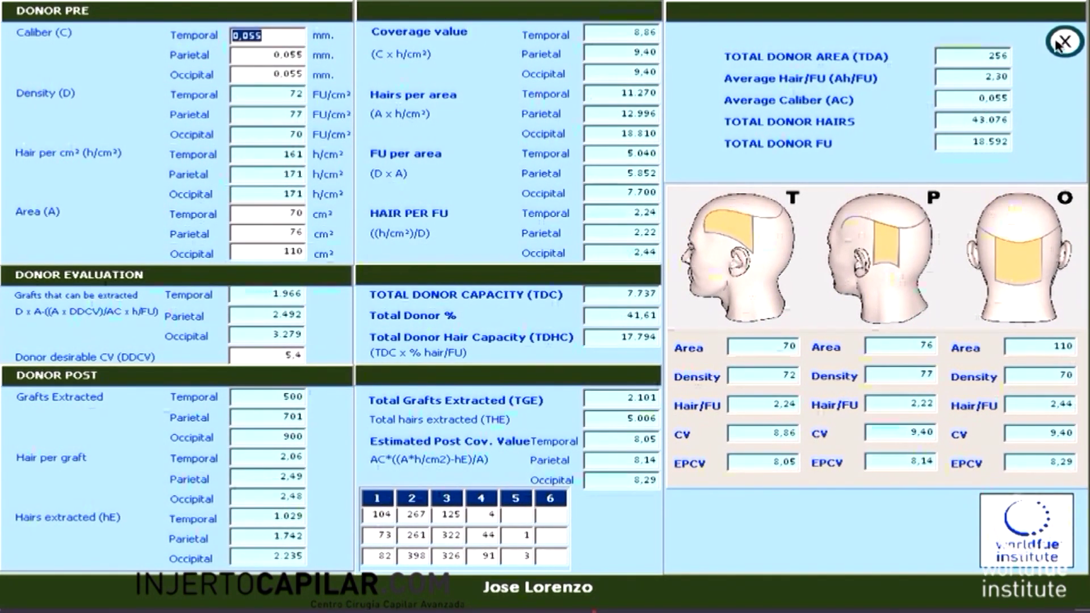
Step: Switch from the Donor to the Recipient calculator and enter frontal area 50
{"action": "left_click", "coordinate": [1059, 42]}
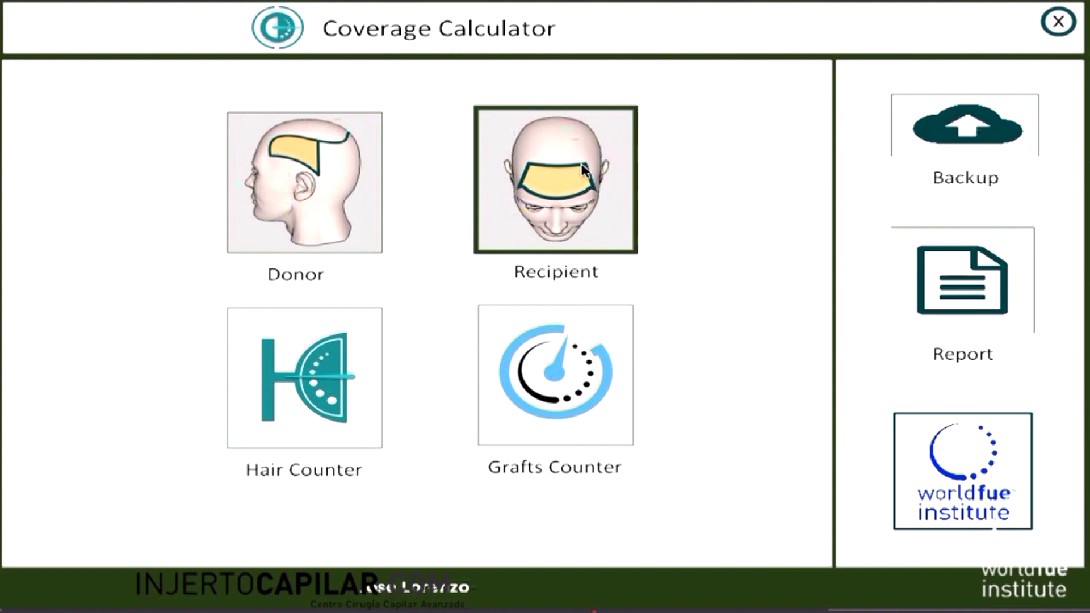
{"action": "left_click", "coordinate": [560, 174]}
{"action": "type", "text": "50"}
{"action": "key", "text": "Tab"}
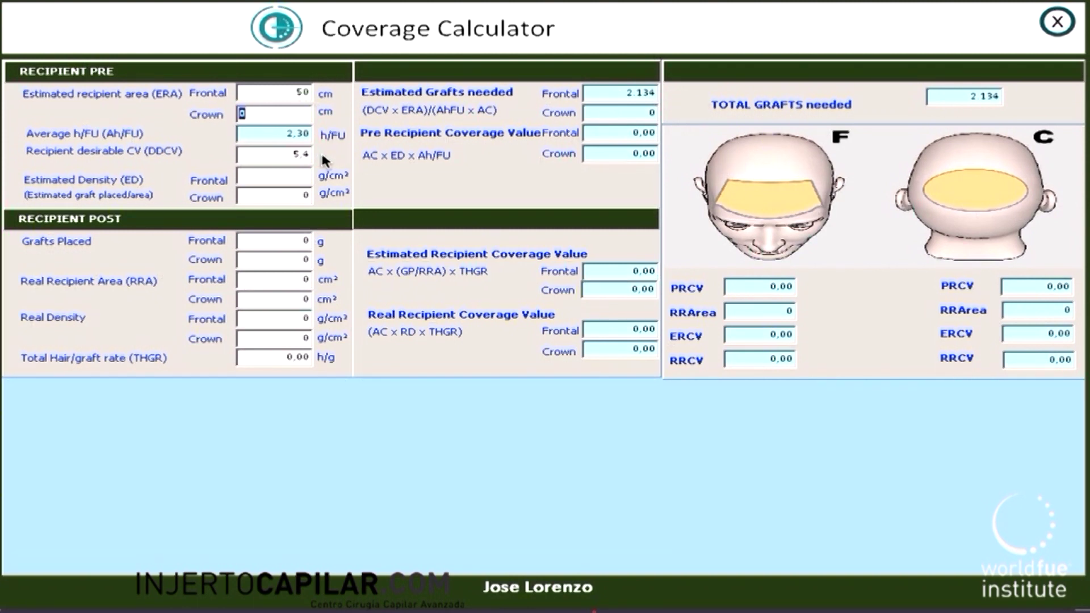
Step: Try desirable coverage 6, revert it to 5,4, and set frontal estimated density 45
{"action": "left_click", "coordinate": [293, 155]}
{"action": "type", "text": "6"}
{"action": "key", "text": "Tab"}
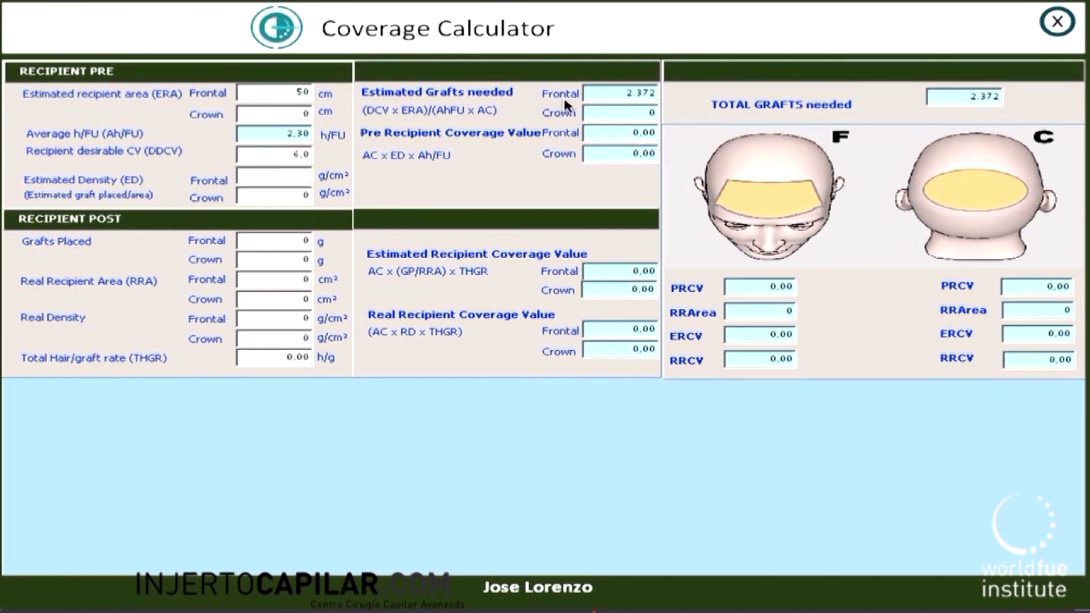
{"action": "left_click", "coordinate": [301, 161]}
{"action": "type", "text": "5,4"}
{"action": "key", "text": "Tab"}
{"action": "type", "text": "45"}
{"action": "key", "text": "Tab"}
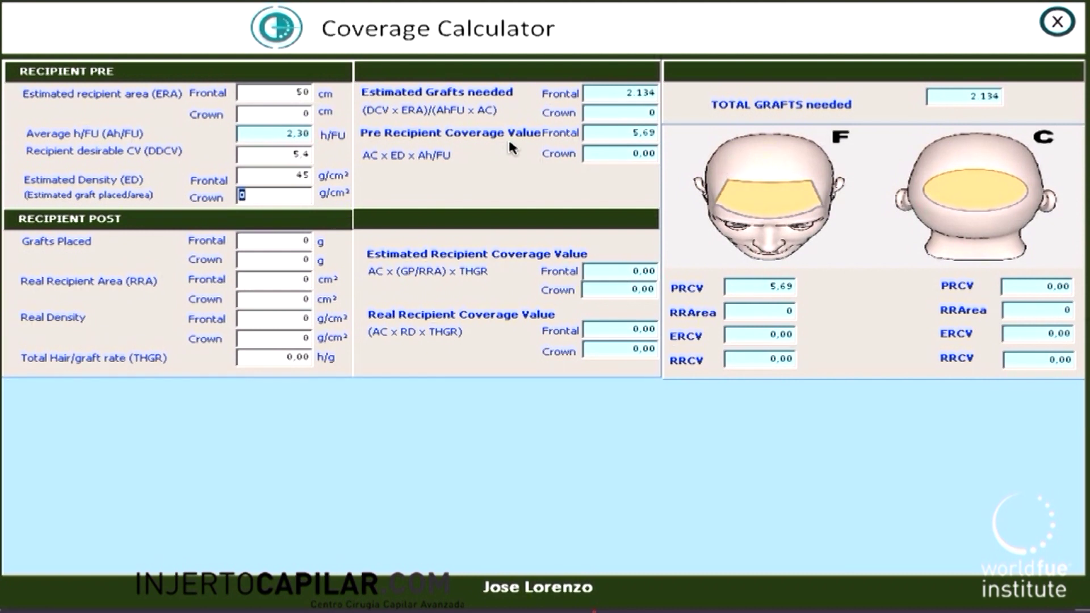
Step: Try frontal estimated density 50, then restore it to 45
{"action": "left_click", "coordinate": [302, 178]}
{"action": "type", "text": "50"}
{"action": "key", "text": "Tab"}
{"action": "double_click", "coordinate": [294, 175]}
{"action": "type", "text": "45"}
{"action": "key", "text": "Tab"}
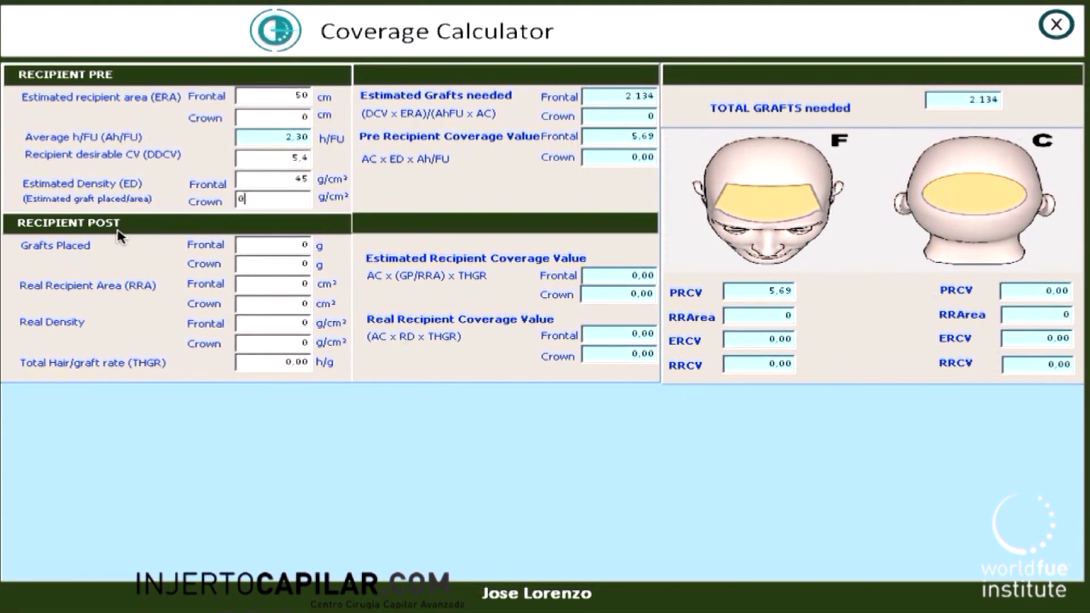
Step: Record 2101 grafts placed, real area 48, real density 58 and 2,38 hairs per graft
{"action": "key", "text": "Tab"}
{"action": "type", "text": "2101"}
{"action": "key", "text": "Tab"}
{"action": "key", "text": "Tab"}
{"action": "type", "text": "48"}
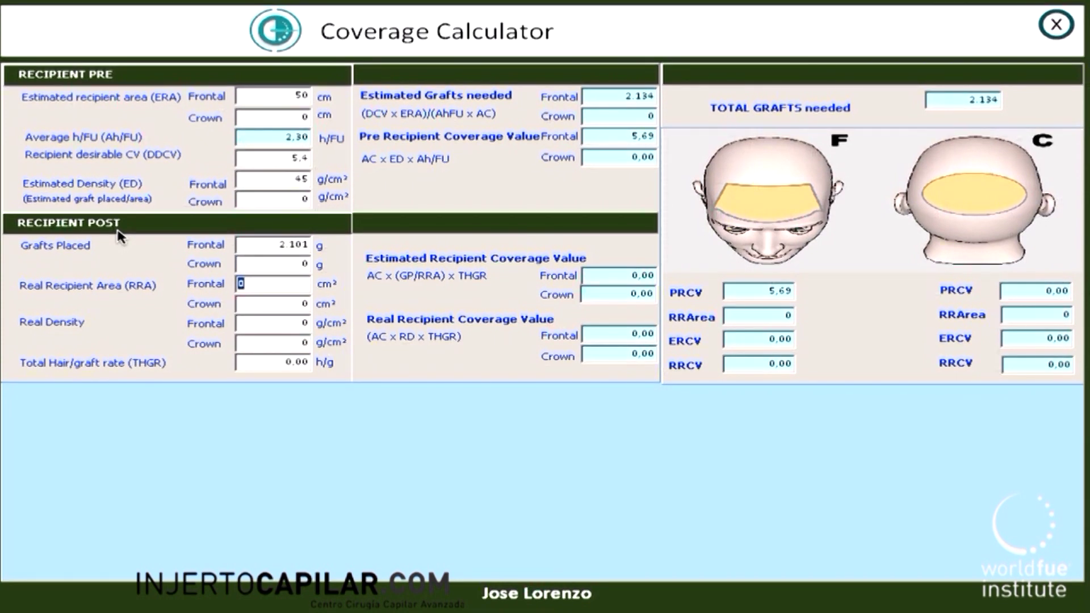
{"action": "key", "text": "Tab"}
{"action": "key", "text": "Tab"}
{"action": "type", "text": "58"}
{"action": "key", "text": "Tab"}
{"action": "key", "text": "Tab"}
{"action": "type", "text": "2,38"}
{"action": "key", "text": "Tab"}
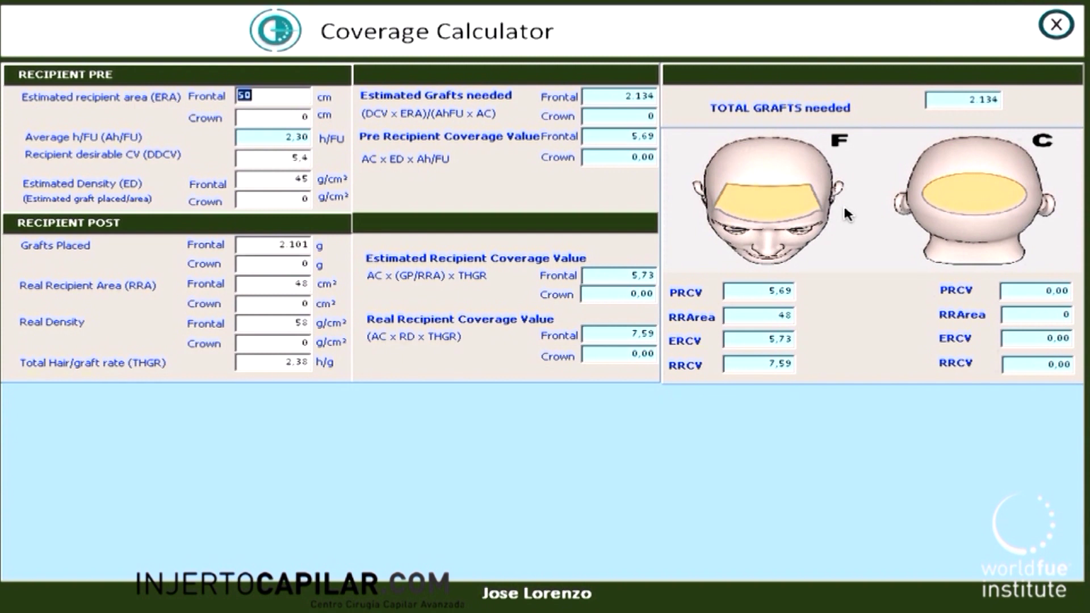
Step: Close the recipient calculator and open the Report screen with Donor and Recipient selected
{"action": "left_click", "coordinate": [1050, 30]}
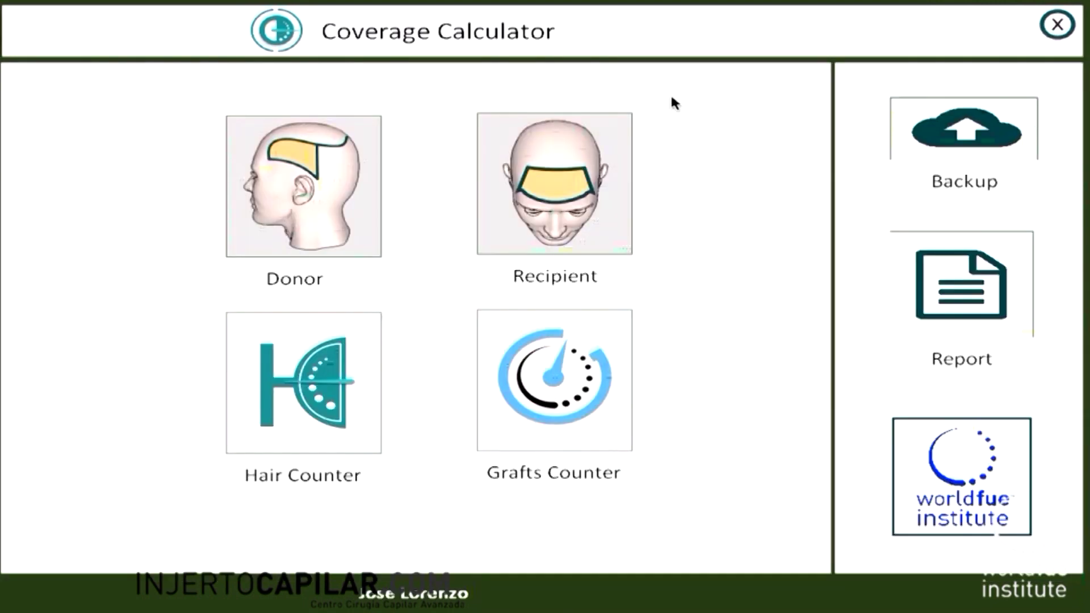
{"action": "left_click", "coordinate": [924, 258]}
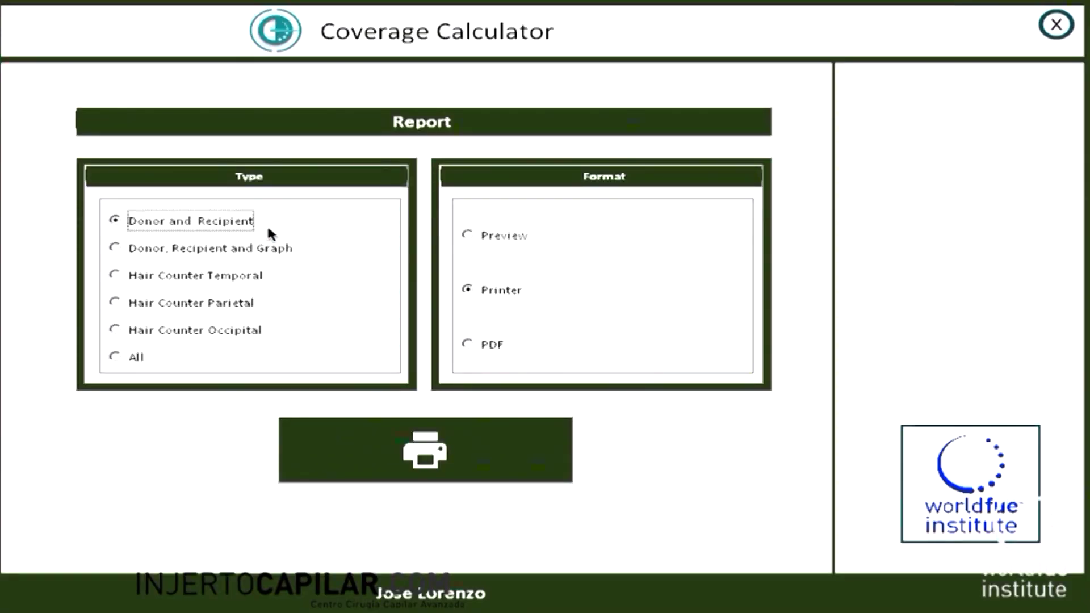